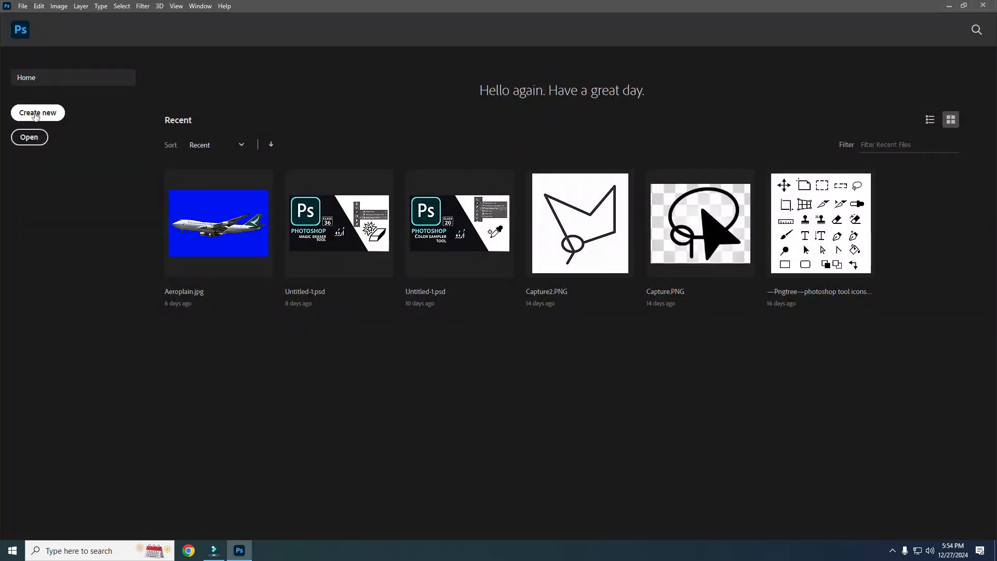
Create a new 1920 x 1080 px CMYK document at 300 ppi from the recent presets and activate the Gradient tool.
left_click(37, 113)
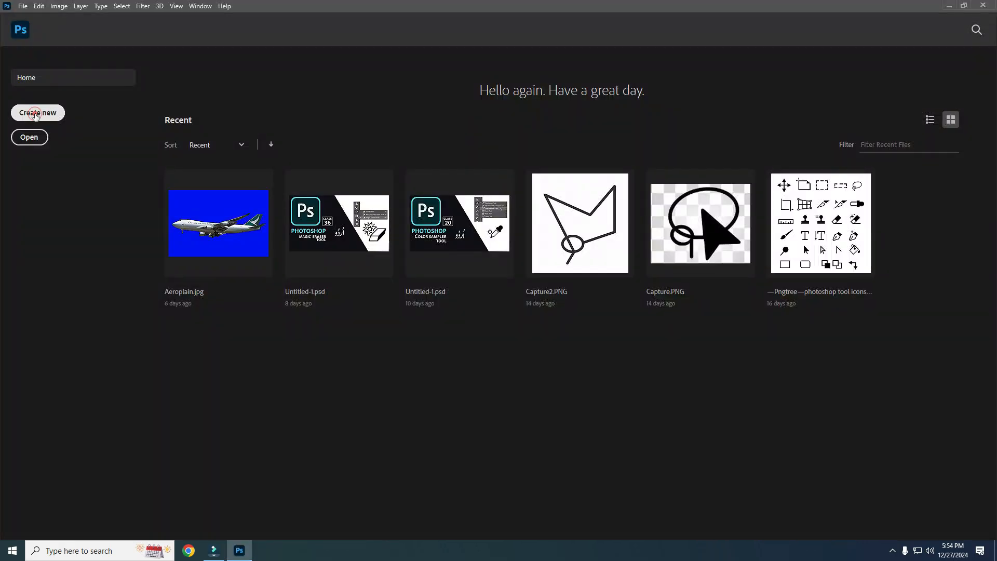
left_click(317, 189)
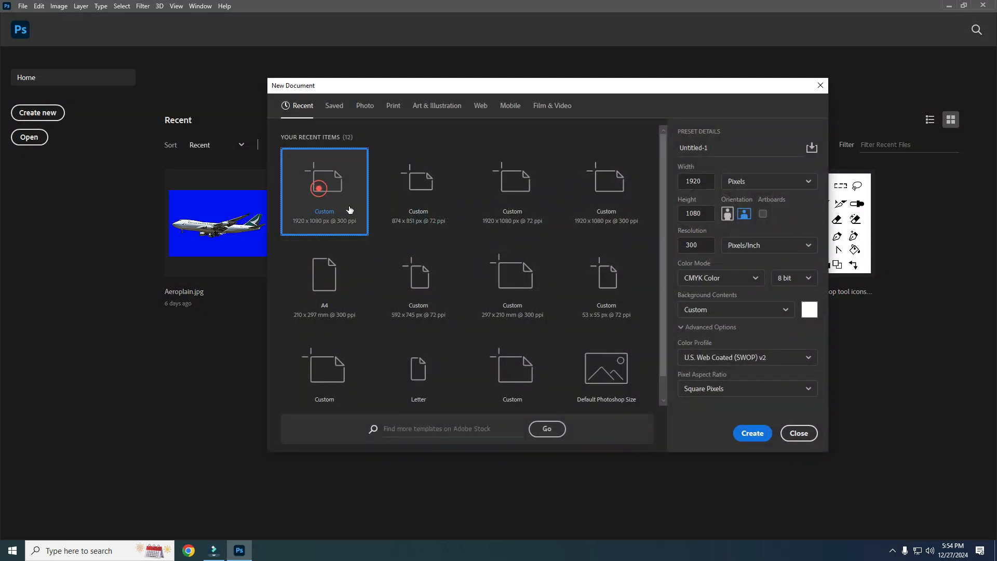
left_click(751, 433)
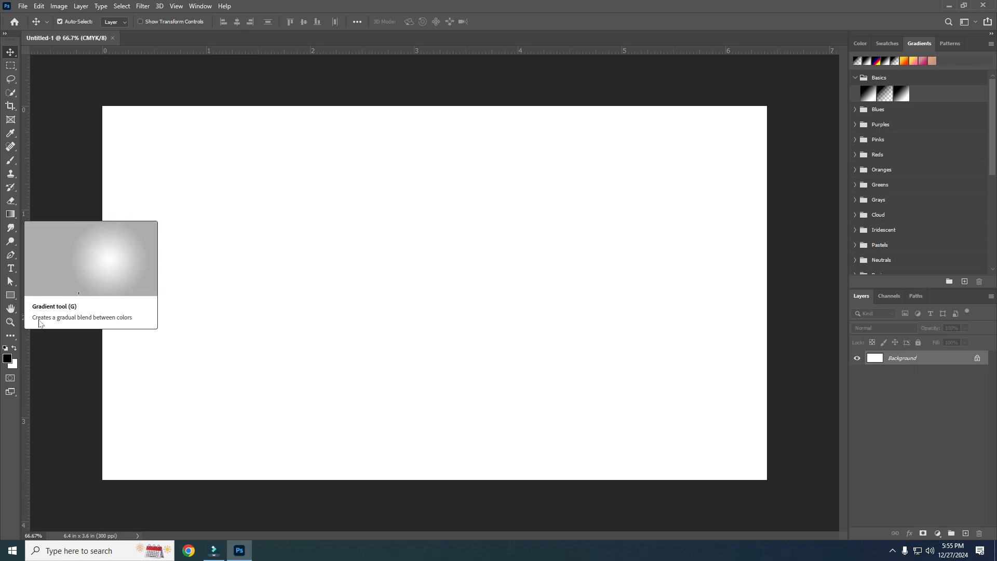
left_click(8, 219)
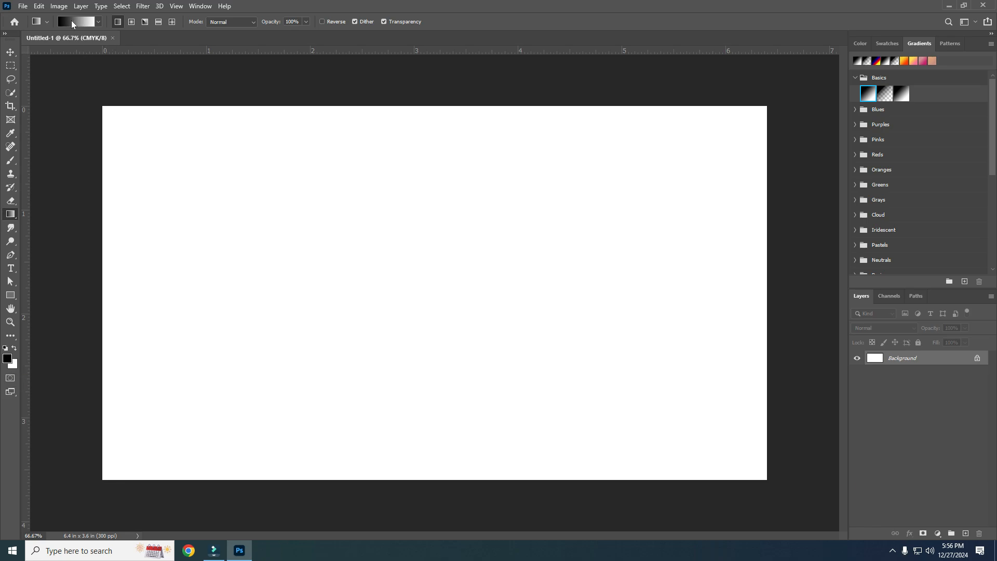
Try the black-to-white linear gradient across the canvas from left to right and from top to bottom, undoing each.
left_click_drag(103, 247, 767, 249)
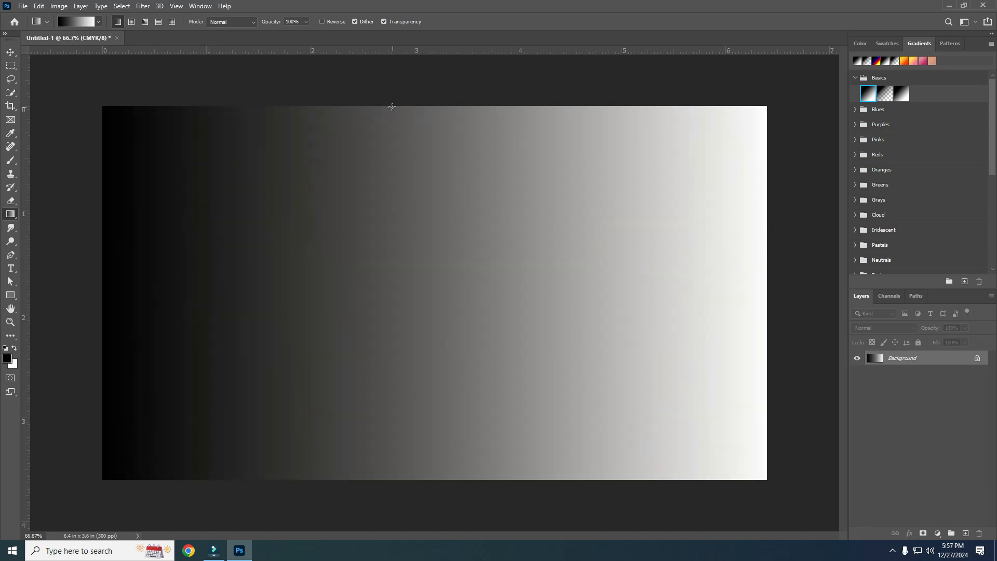
key("ctrl+z")
left_click_drag(394, 108, 407, 484)
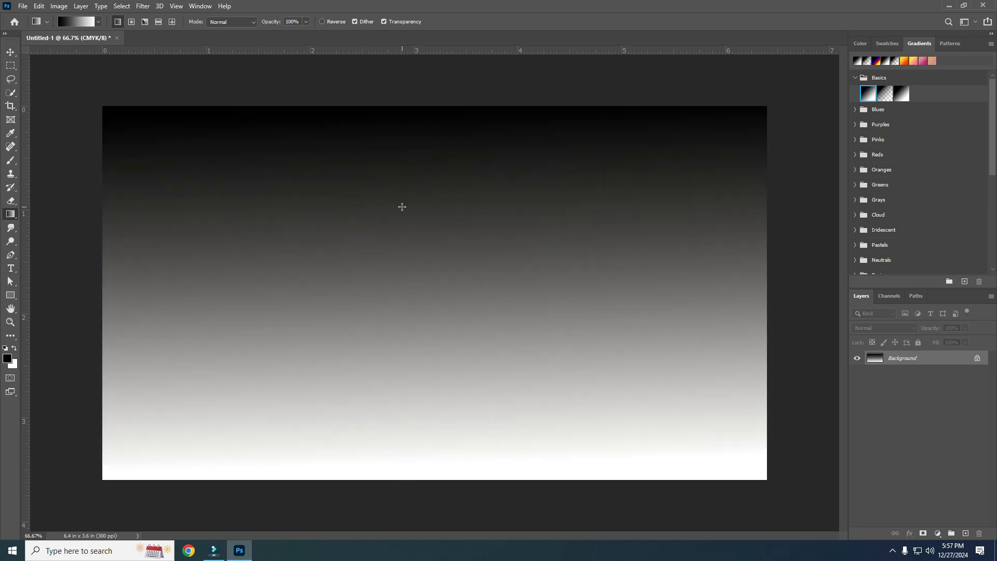
key("ctrl+z")
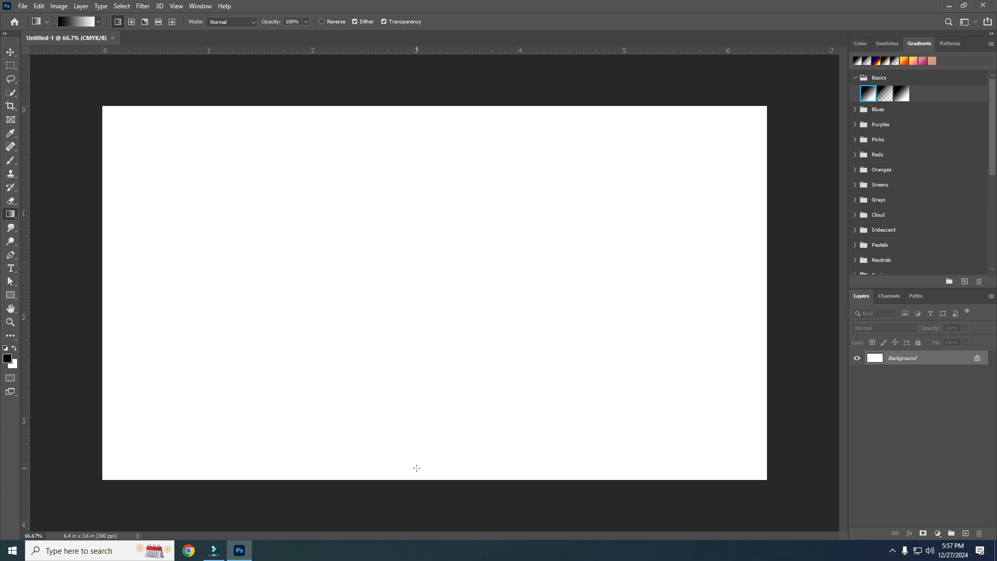
Draw the black-to-white gradient from the canvas's bottom edge to its top, and diagonally from two opposite corners to the centre.
left_click_drag(403, 480, 404, 108)
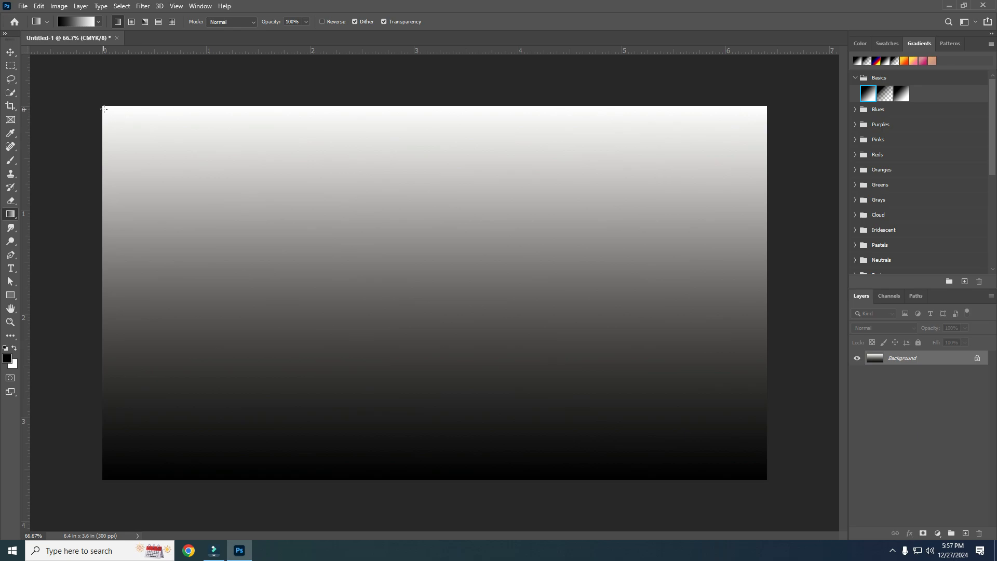
left_click_drag(103, 109, 462, 303)
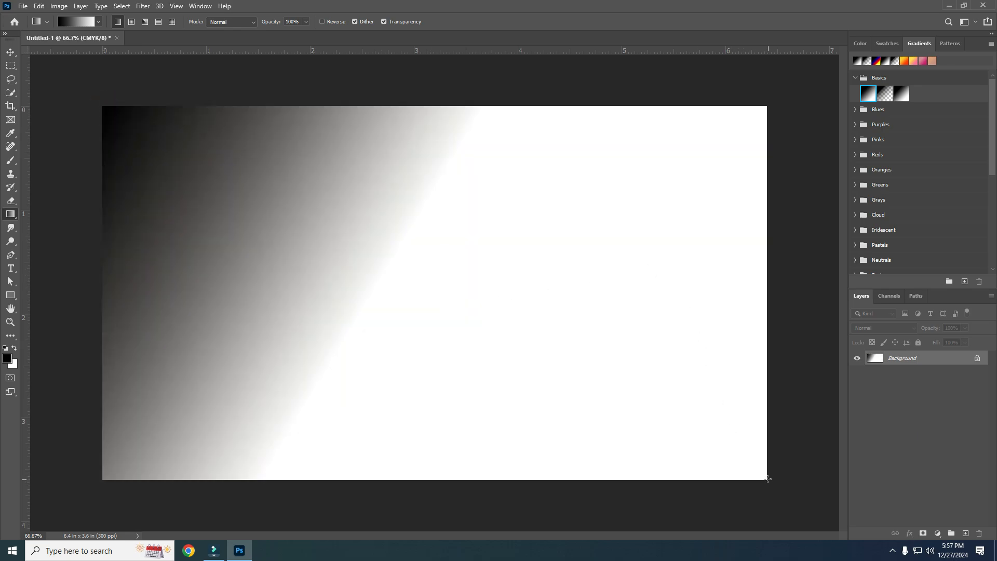
left_click_drag(768, 474, 448, 289)
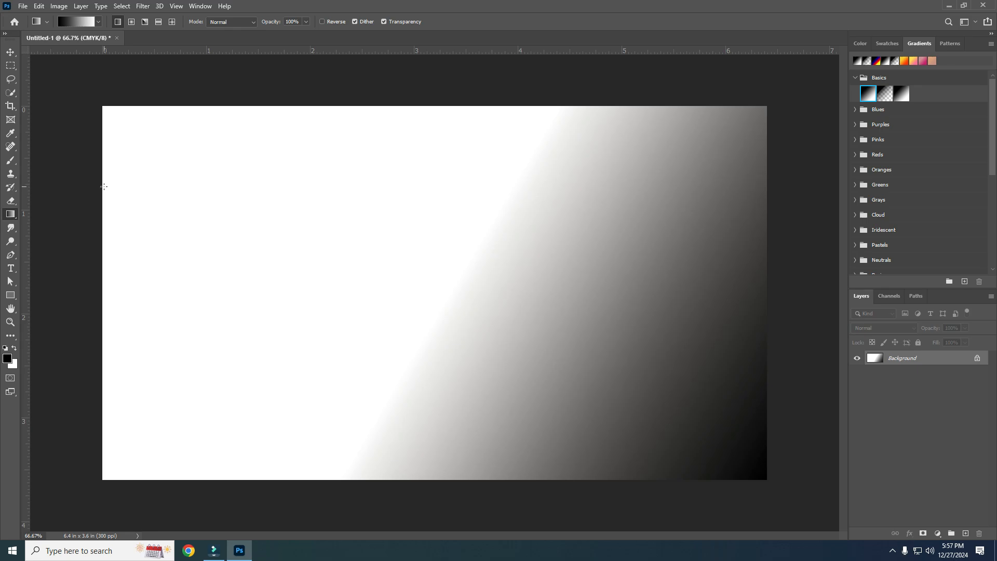
Fill the canvas with the black-to-white gradient from its left edge to its right edge, undoing and redrawing it once.
left_click_drag(102, 181, 766, 184)
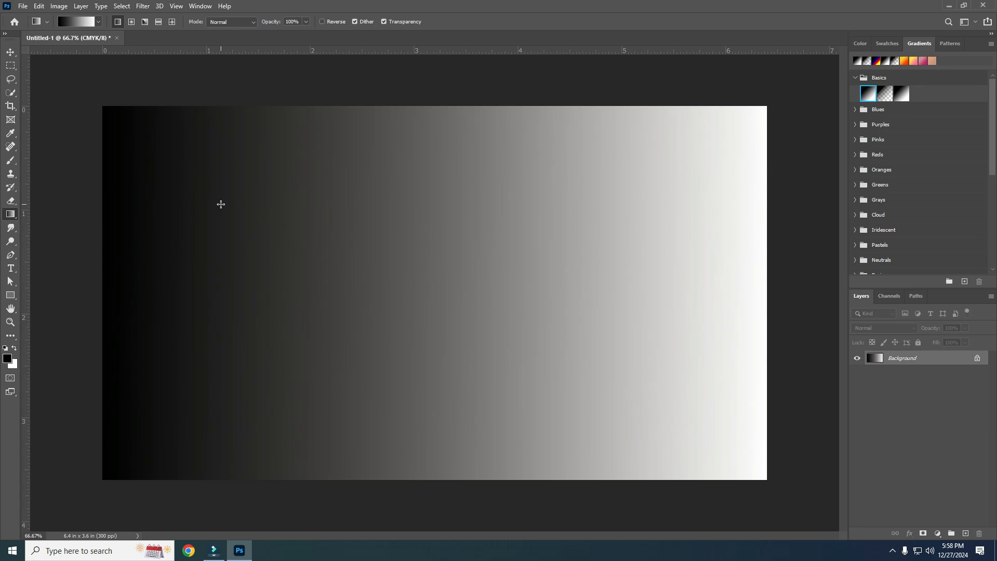
key("ctrl+z")
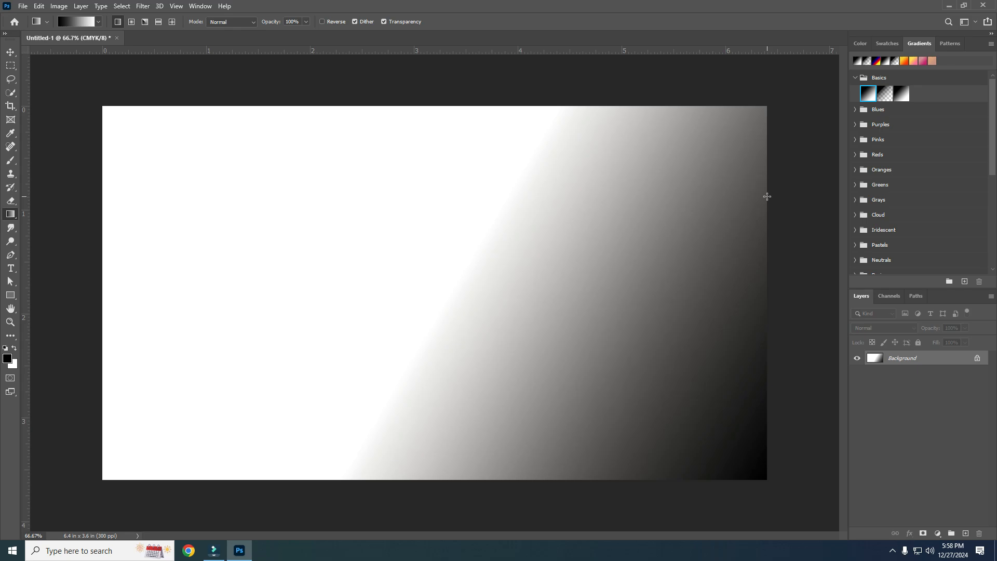
left_click(101, 199)
left_click_drag(101, 200, 766, 205)
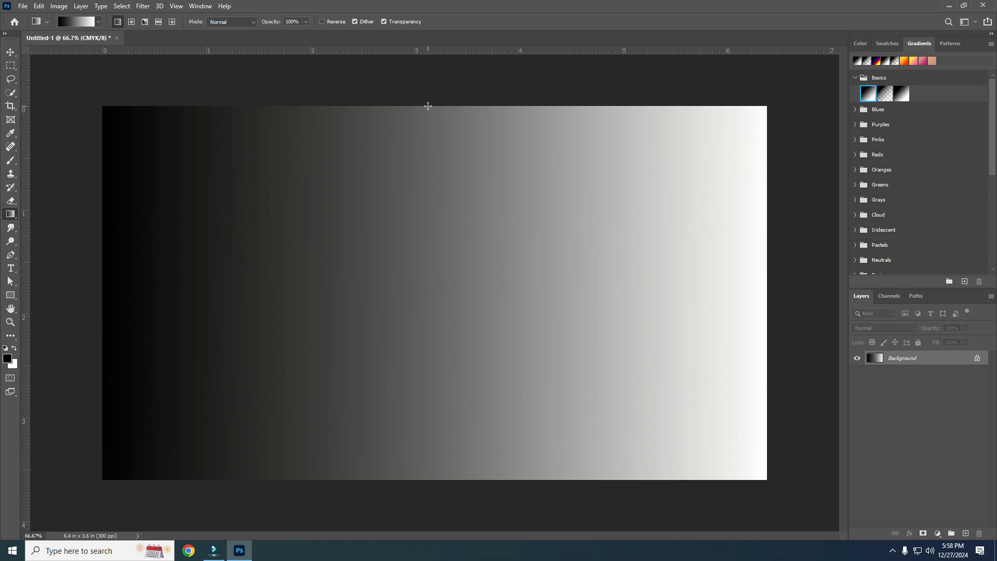
Redraw the gradient downward from the canvas's top edge, and replace it with a straight horizontal one from left edge to right edge.
mouse_move(428, 106)
left_mouse_down()
mouse_move(416, 305)
mouse_move(436, 478)
left_mouse_up()
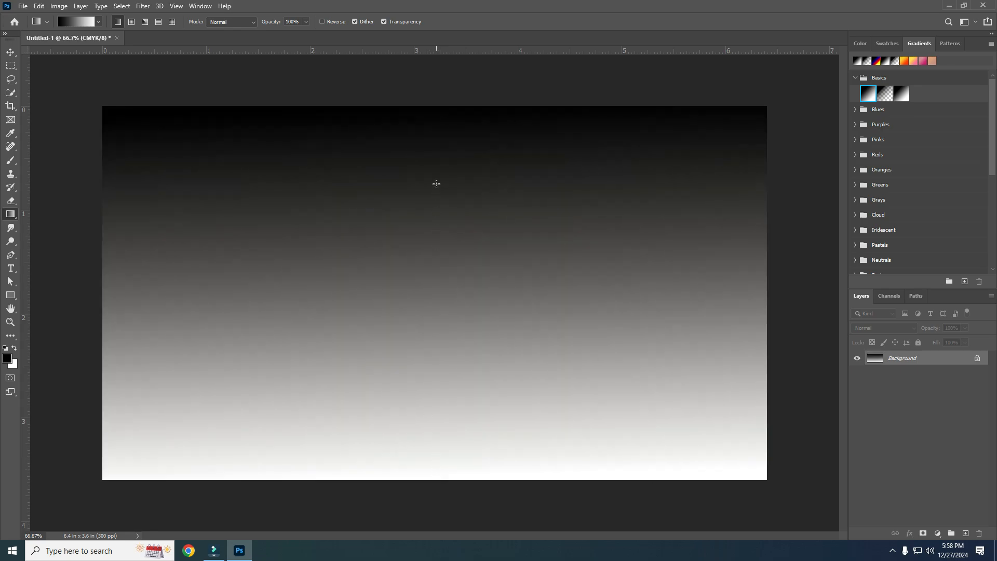
left_click_drag(421, 107, 425, 310)
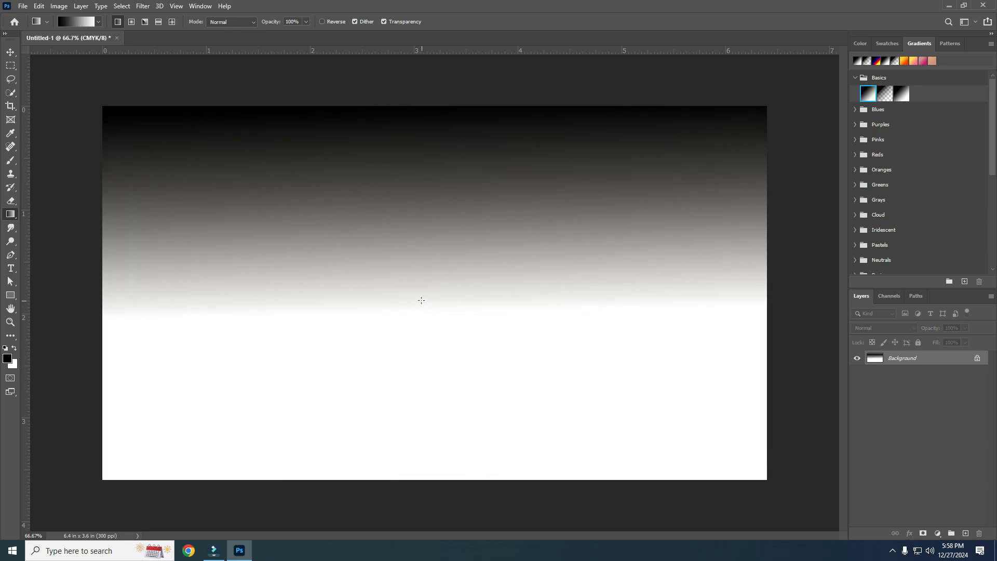
left_click_drag(103, 271, 758, 211)
key("shift")
left_click_drag(756, 257, 767, 275)
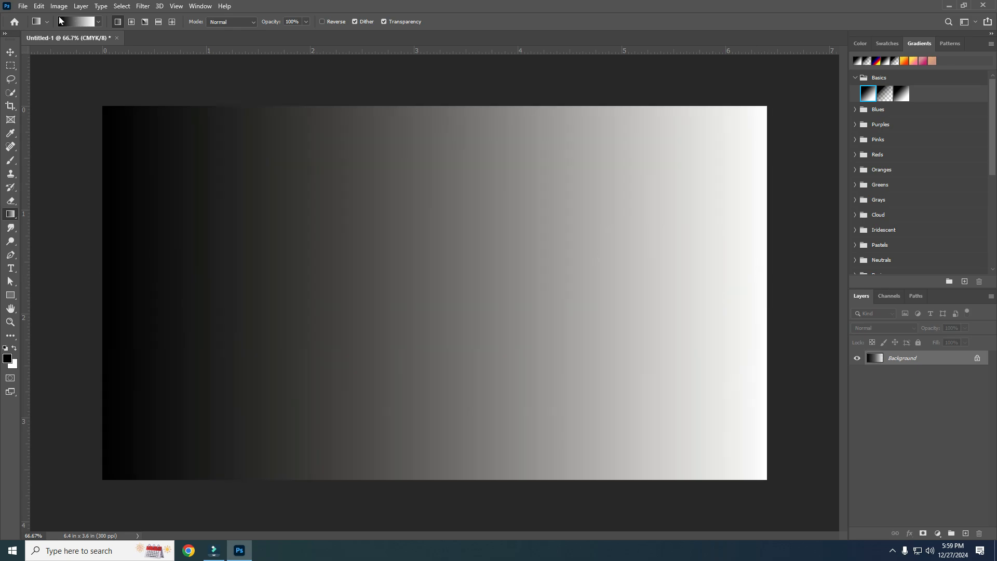
Examine the gradient presets in the Basics, Blues and Purples groups and the rest of the preset list.
left_click(98, 22)
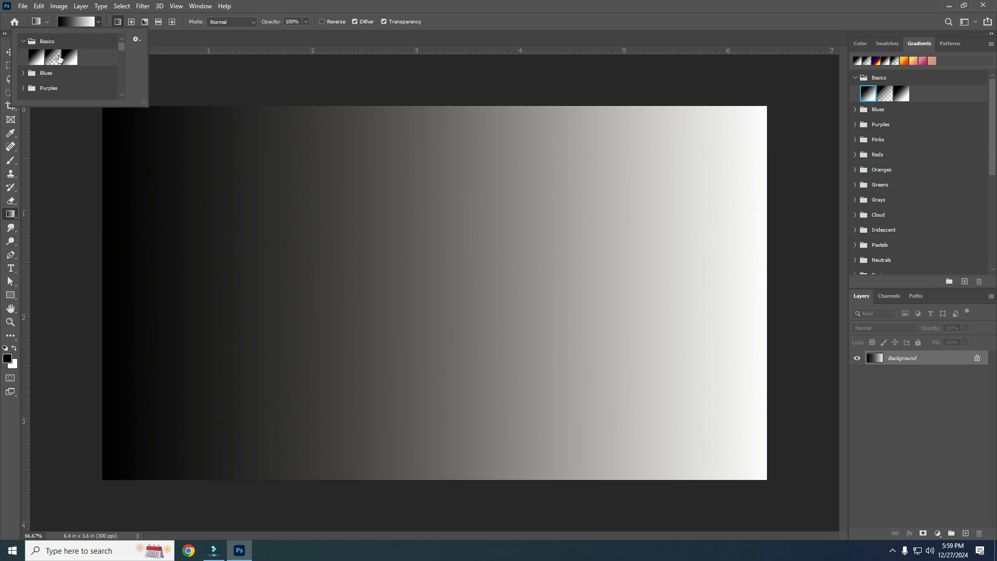
left_click(23, 41)
left_click(23, 41)
left_click(23, 42)
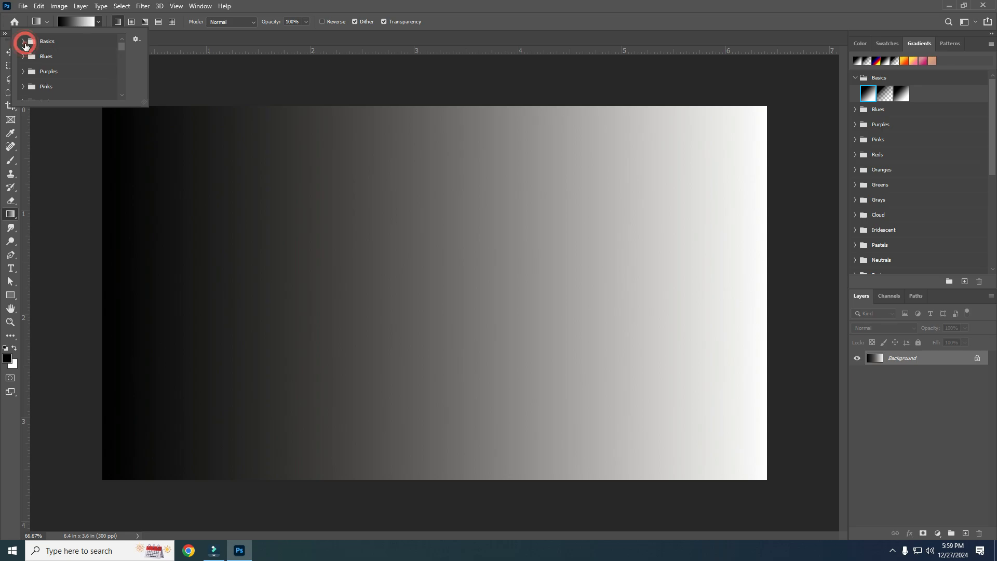
left_click(23, 56)
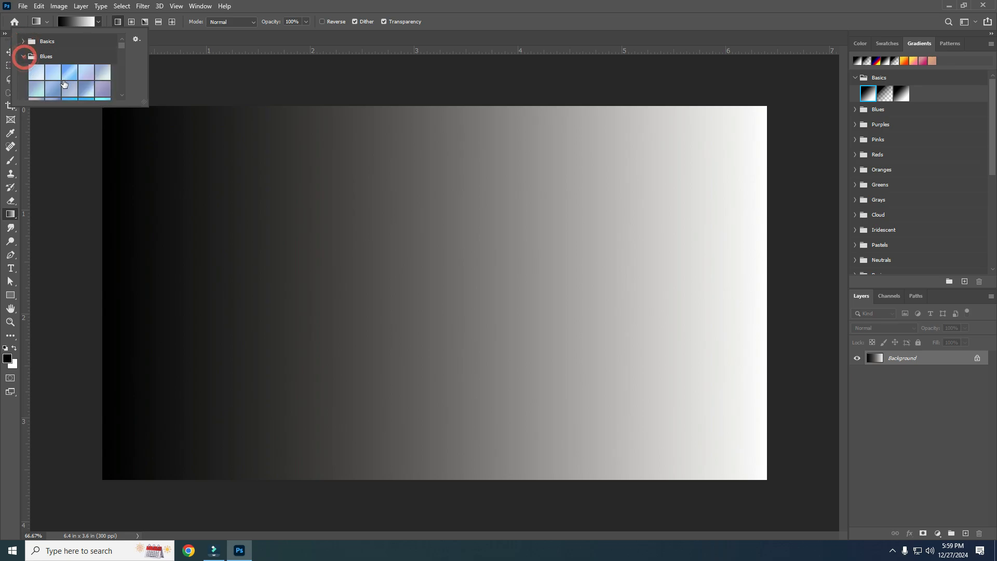
left_click(23, 56)
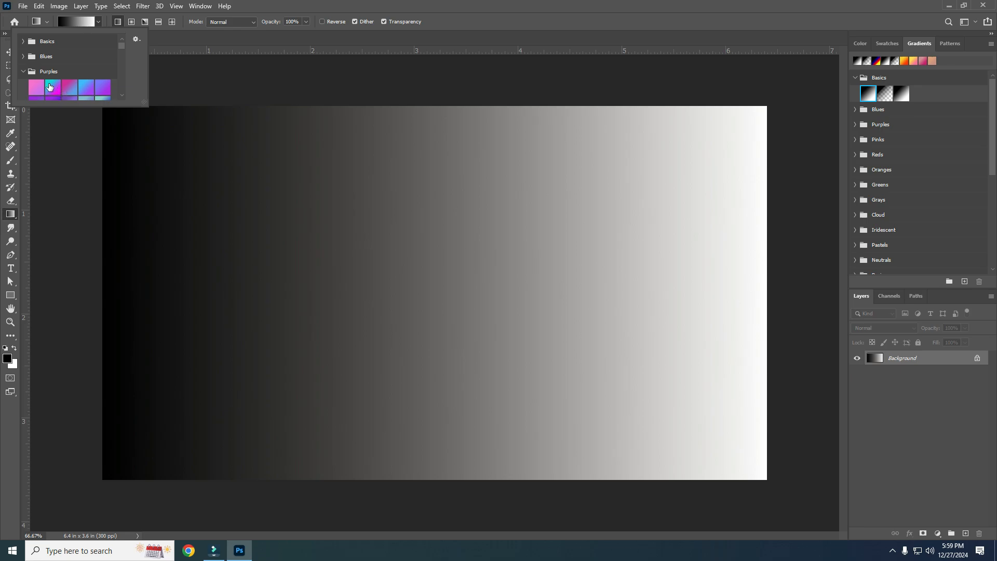
left_click(23, 71)
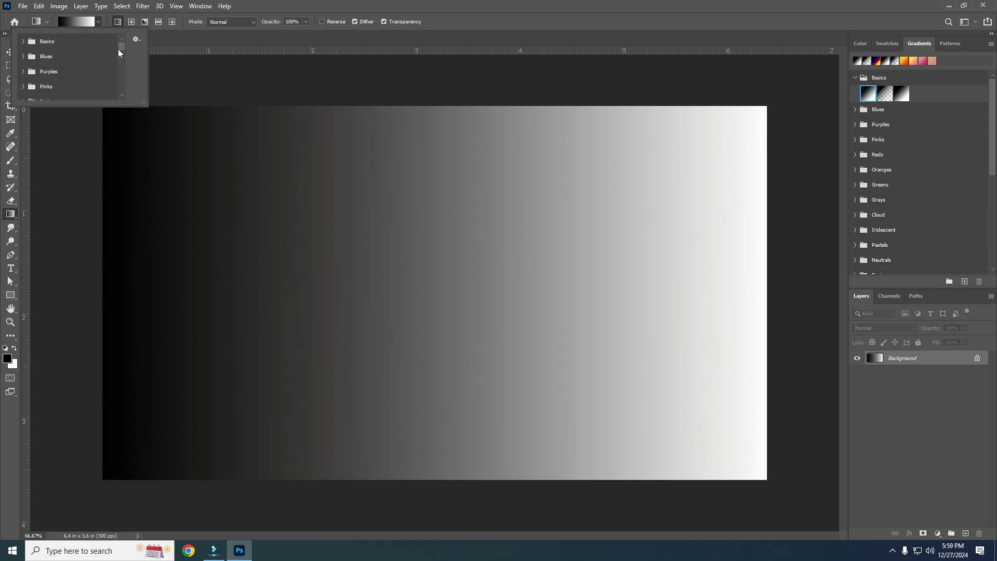
left_click_drag(117, 48, 123, 91)
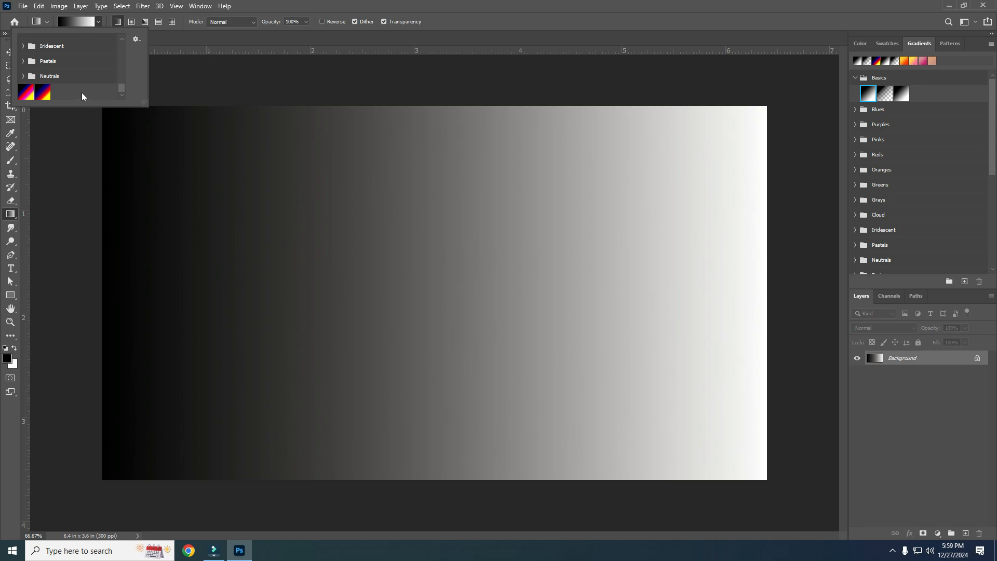
Choose the ungrouped black-blue-red-magenta-yellow gradient preset and apply it from the canvas's left edge to its right edge.
left_click(28, 97)
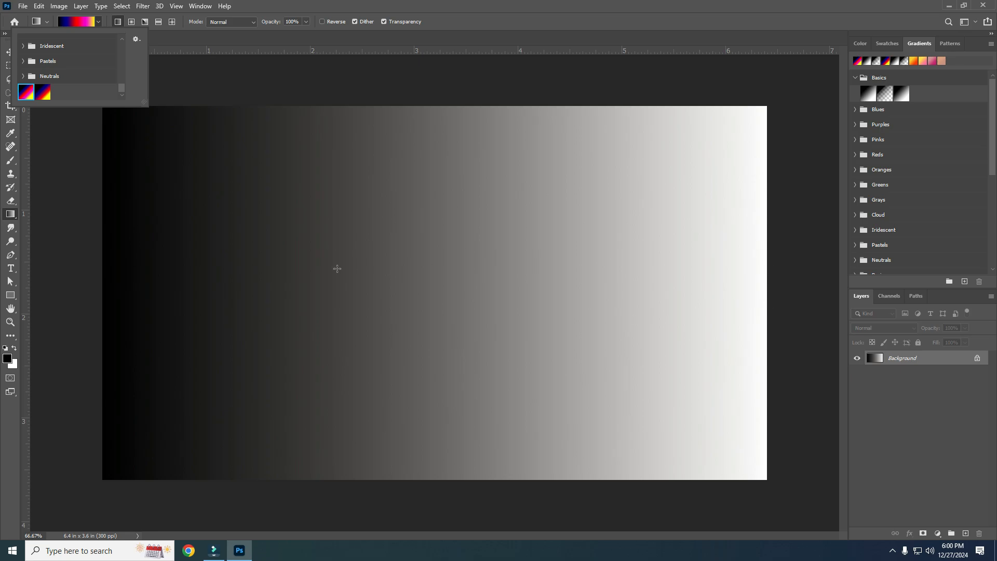
left_click(101, 249)
left_click_drag(102, 249, 767, 255)
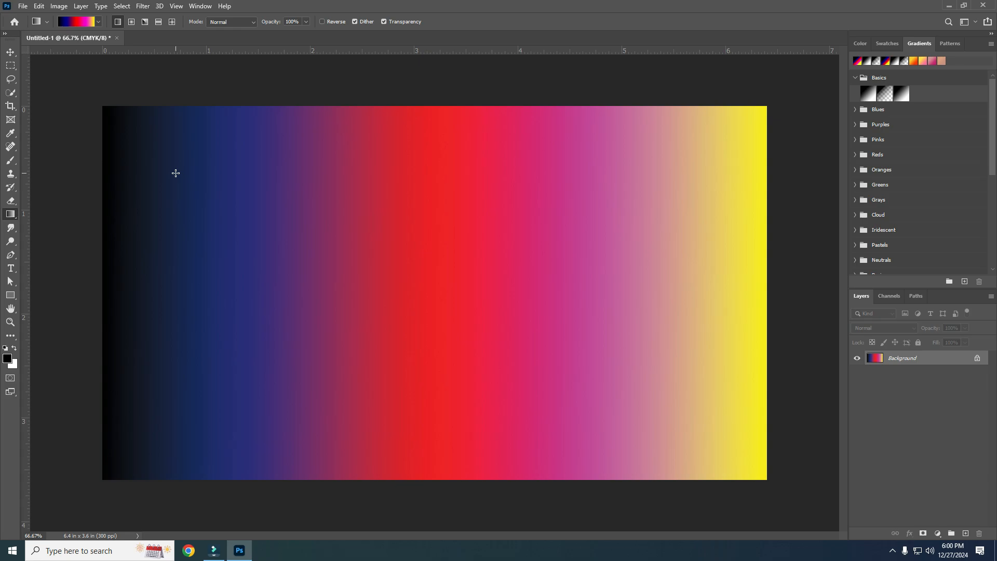
Choose the light blue-to-pink preset from the Iridescent group and apply it horizontally across the canvas.
left_click(99, 21)
left_click(23, 45)
left_click(87, 80)
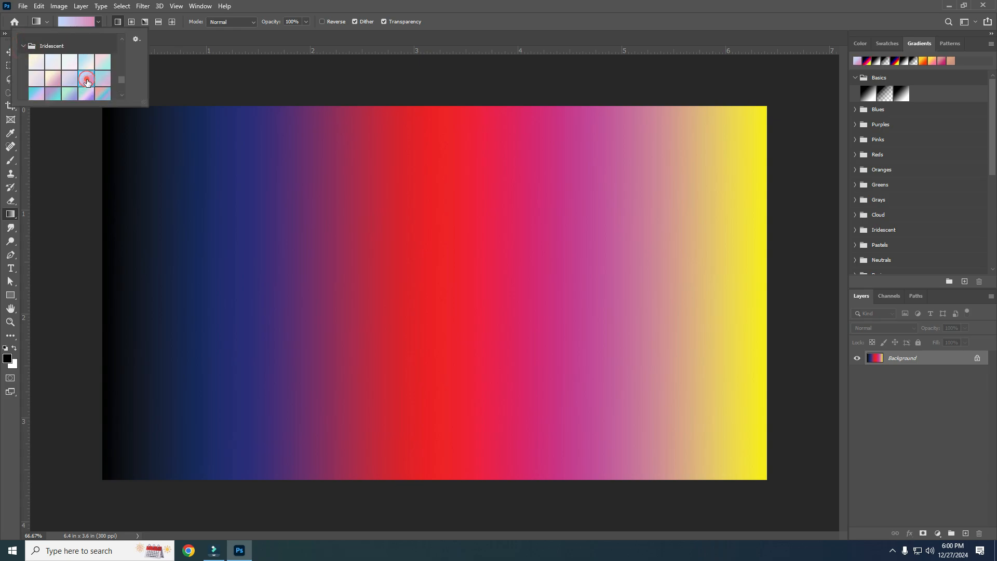
left_click(103, 202)
left_click_drag(103, 203, 760, 199)
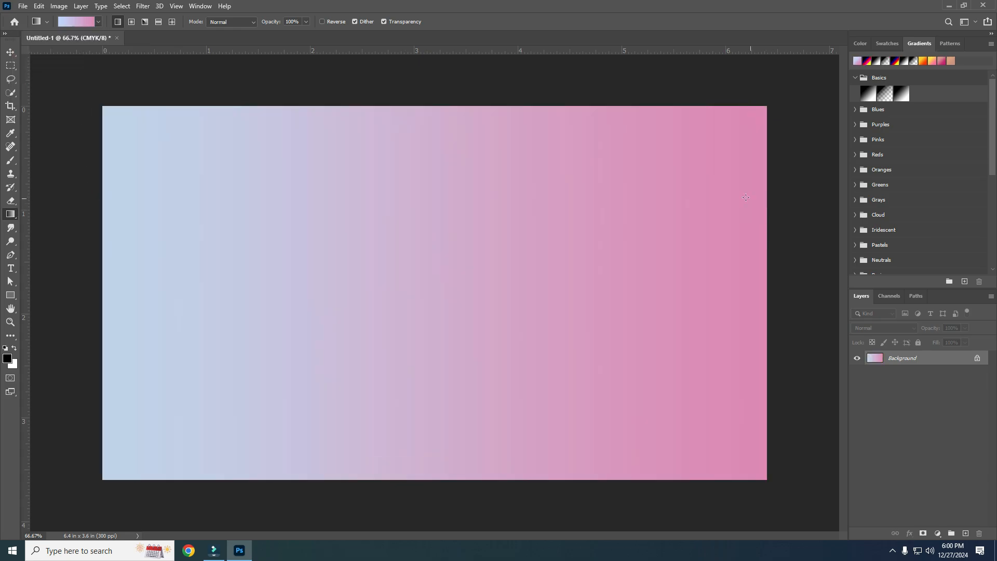
Choose the black-blue-red-magenta-yellow preset with the linear gradient type and try it from the middle of the blank canvas.
left_click(117, 24)
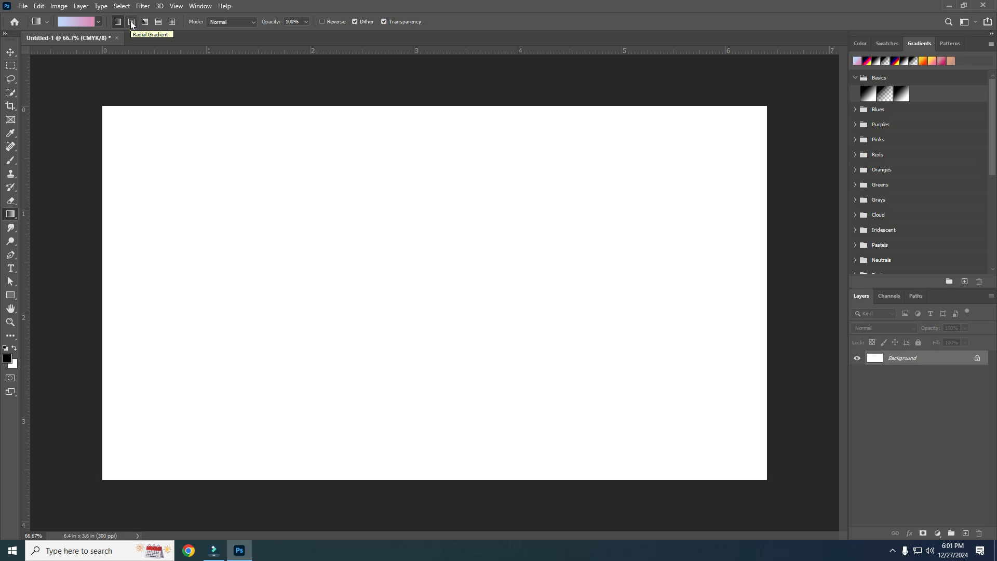
left_click(99, 22)
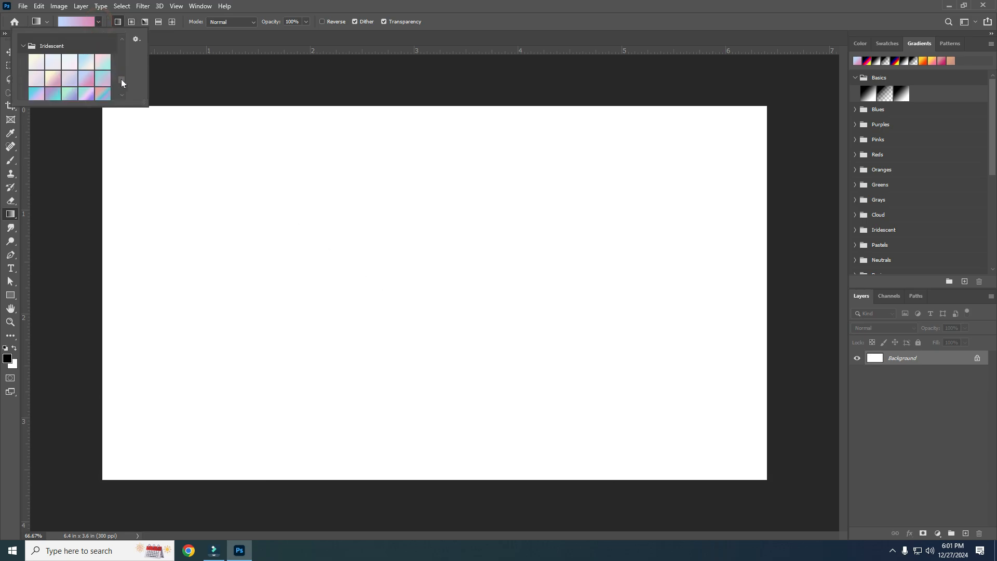
left_click_drag(121, 81, 121, 91)
left_click(26, 92)
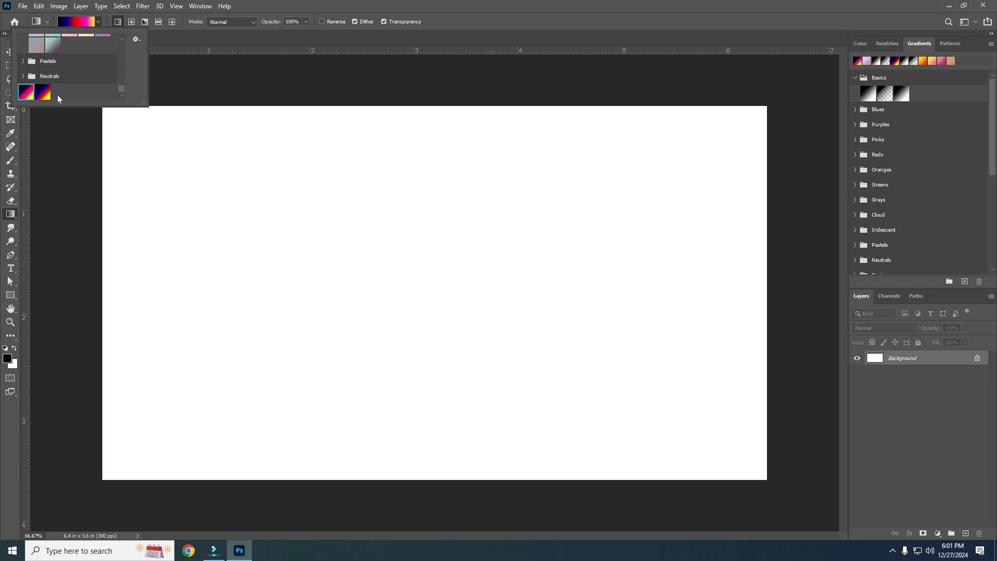
left_click(377, 247)
left_click_drag(389, 247, 591, 282)
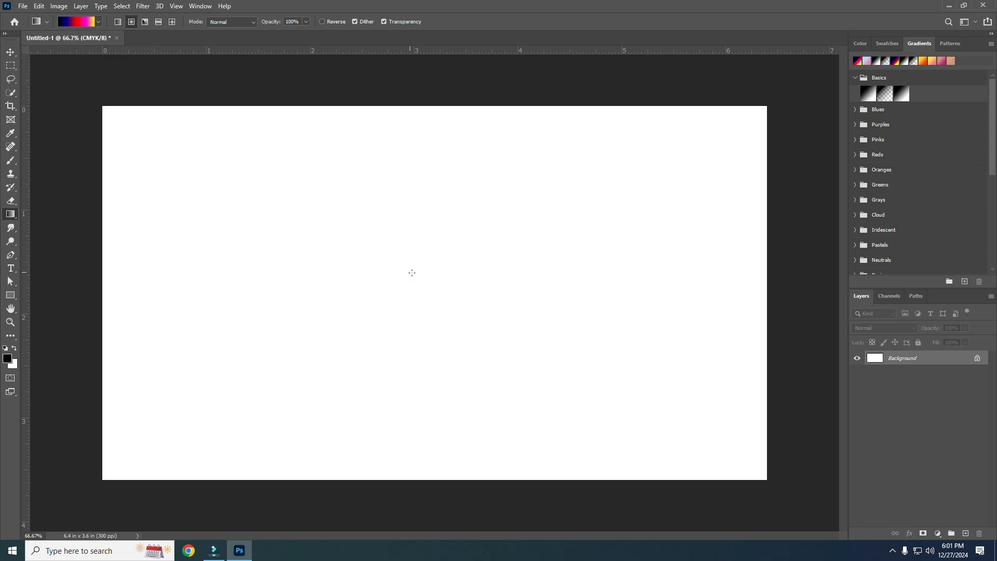
Draw multicolour radial gradients outward from near the canvas centre, undoing the tiny first one and redrawing at larger radii.
left_click(410, 272)
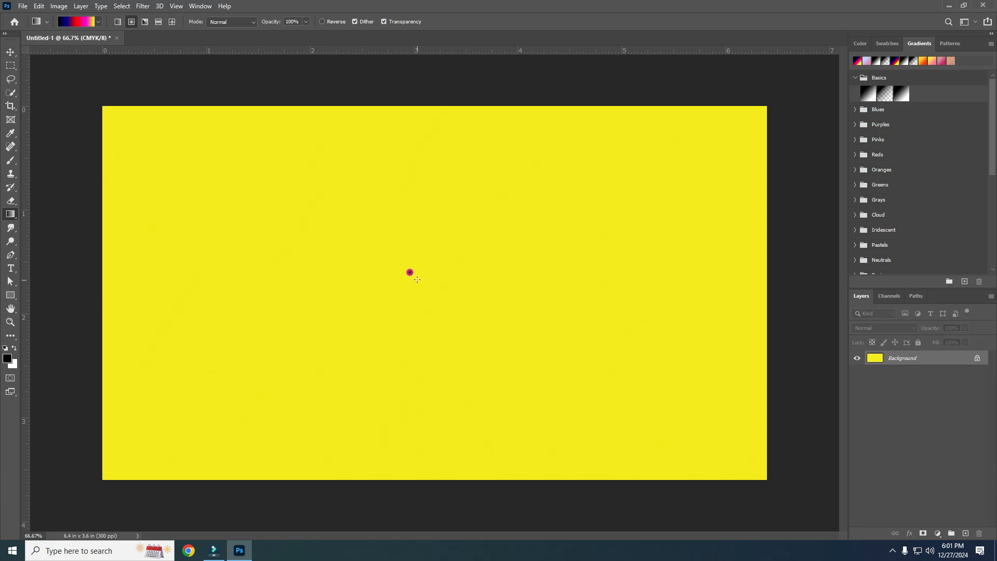
key("ctrl+z")
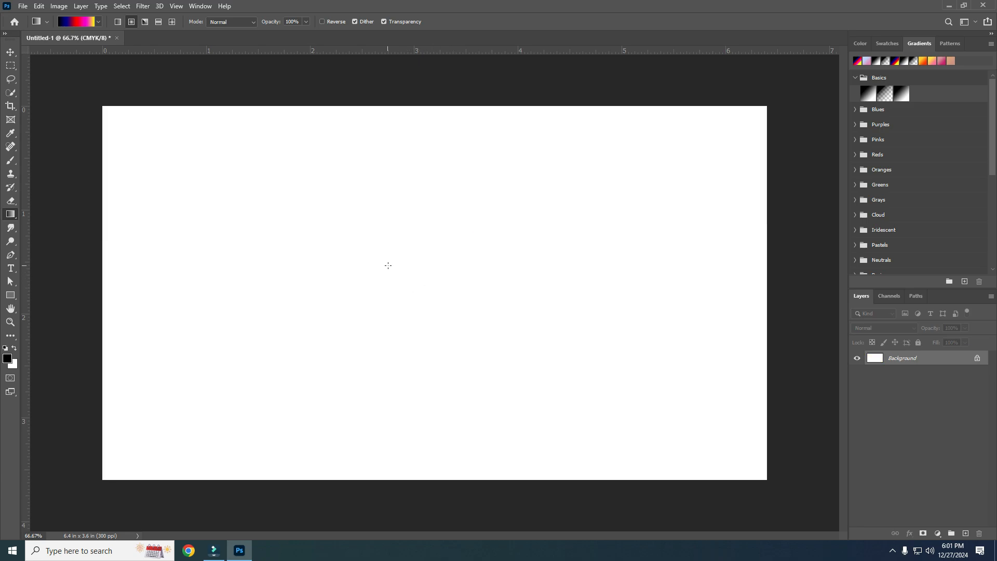
left_click_drag(388, 265, 473, 286)
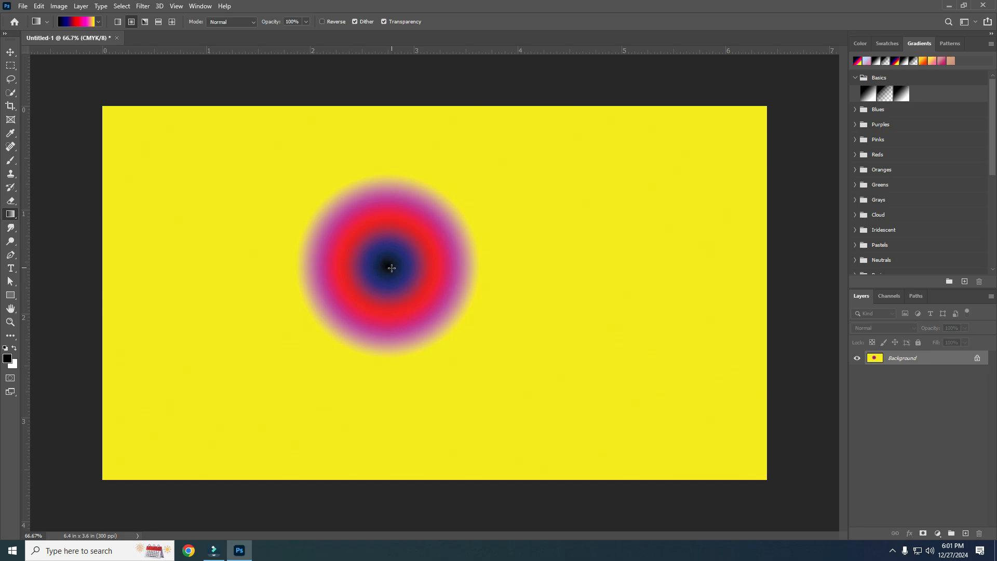
left_click_drag(392, 268, 534, 327)
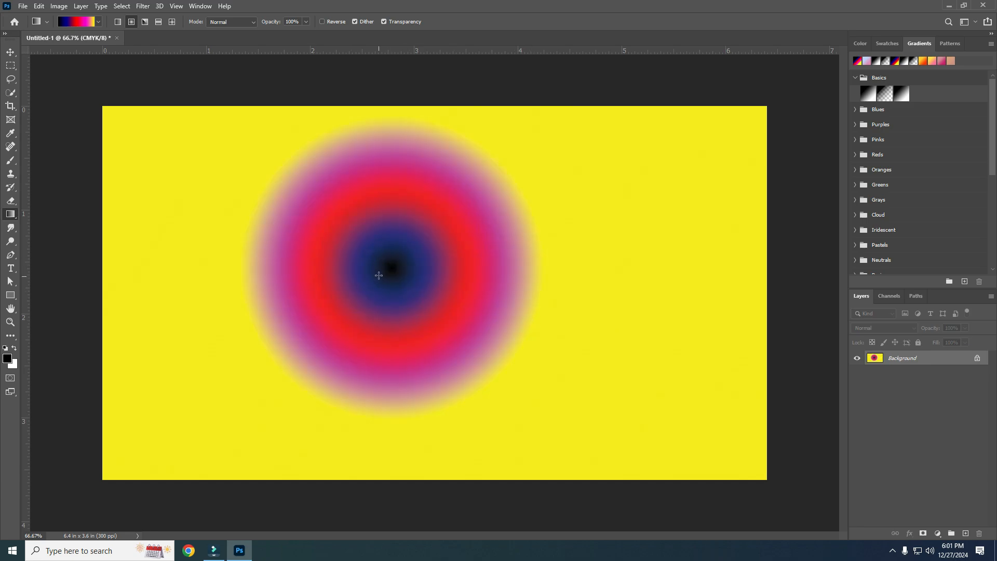
left_click_drag(395, 271, 603, 345)
left_click_drag(397, 273, 550, 328)
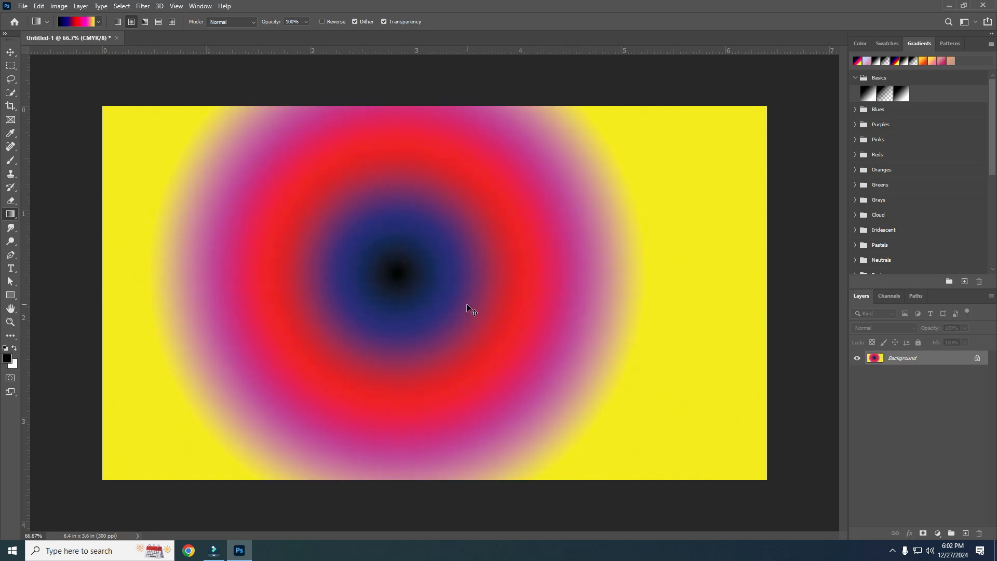
Clear the canvas to white, try a tiny radial gradient near the centre, and undo it.
key("ctrl+Delete")
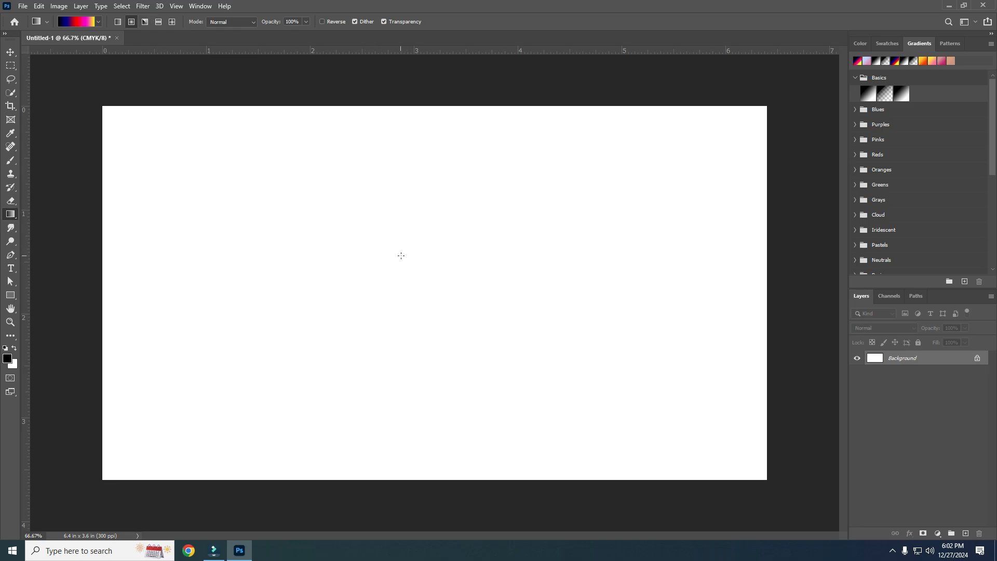
left_click_drag(400, 256, 404, 255)
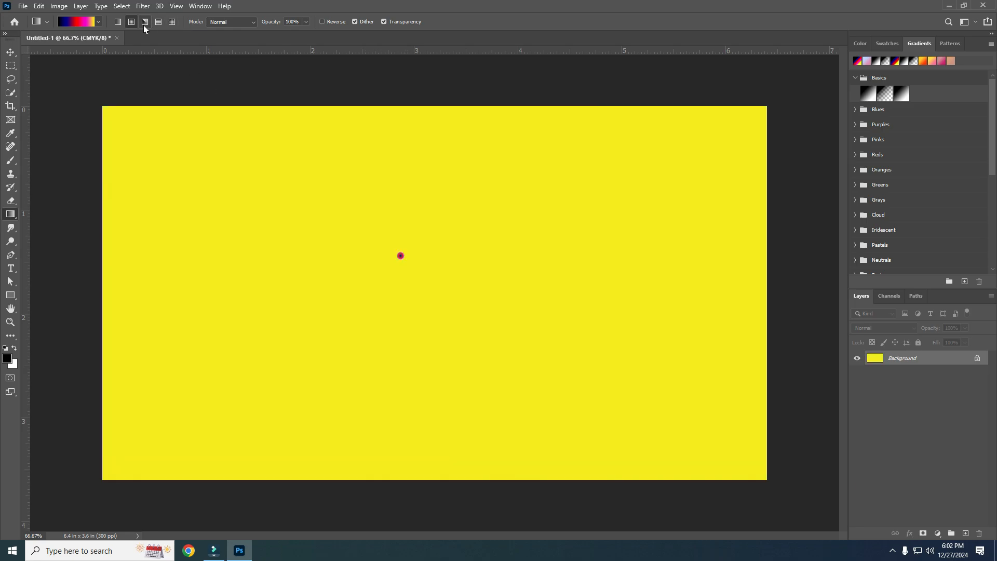
key("ctrl+z")
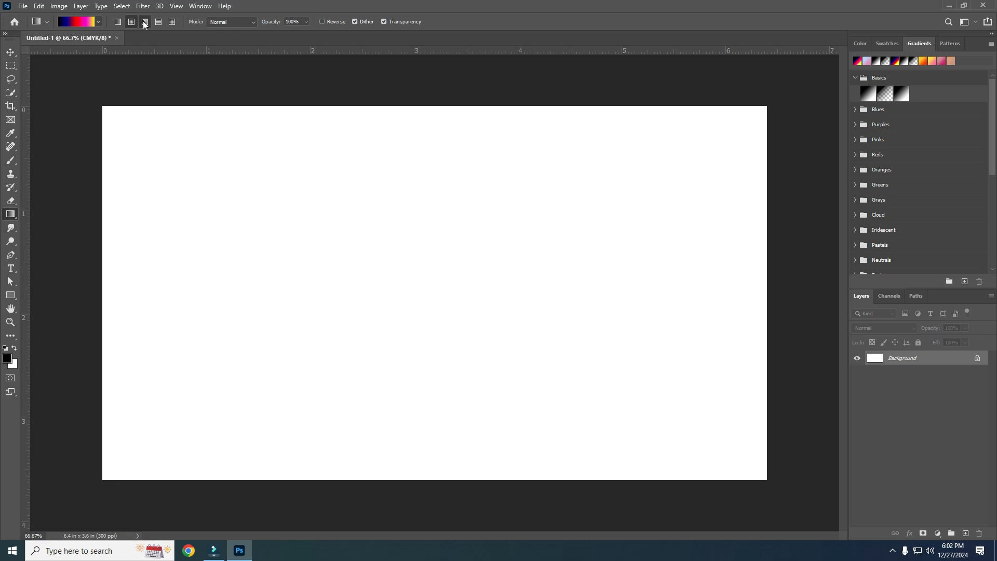
Try the angle gradient type with several multicolour gradients from near the canvas centre, each in a different direction.
left_click(144, 22)
left_click(145, 22)
left_click_drag(384, 252, 470, 286)
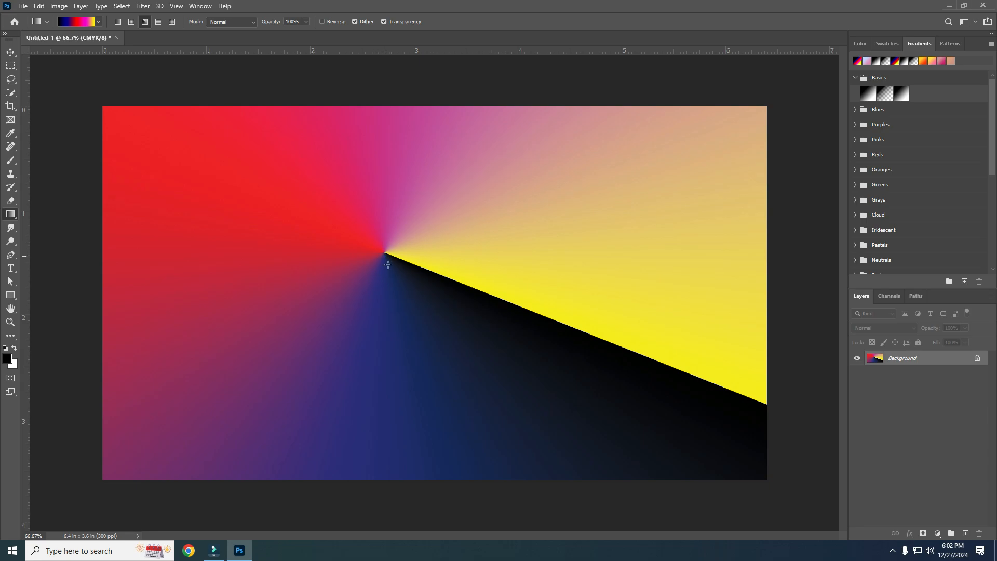
left_click_drag(385, 255, 524, 451)
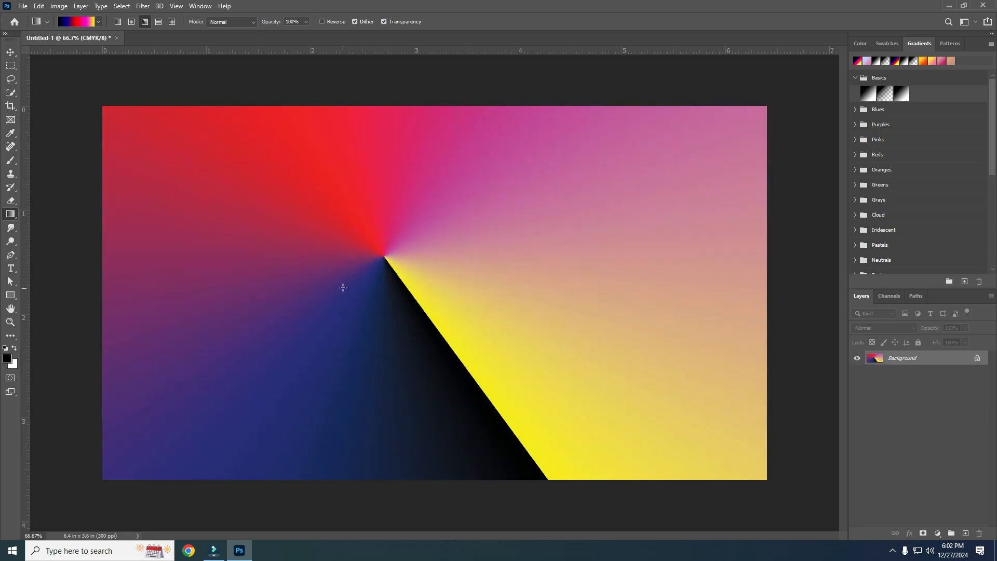
left_click_drag(420, 248, 221, 398)
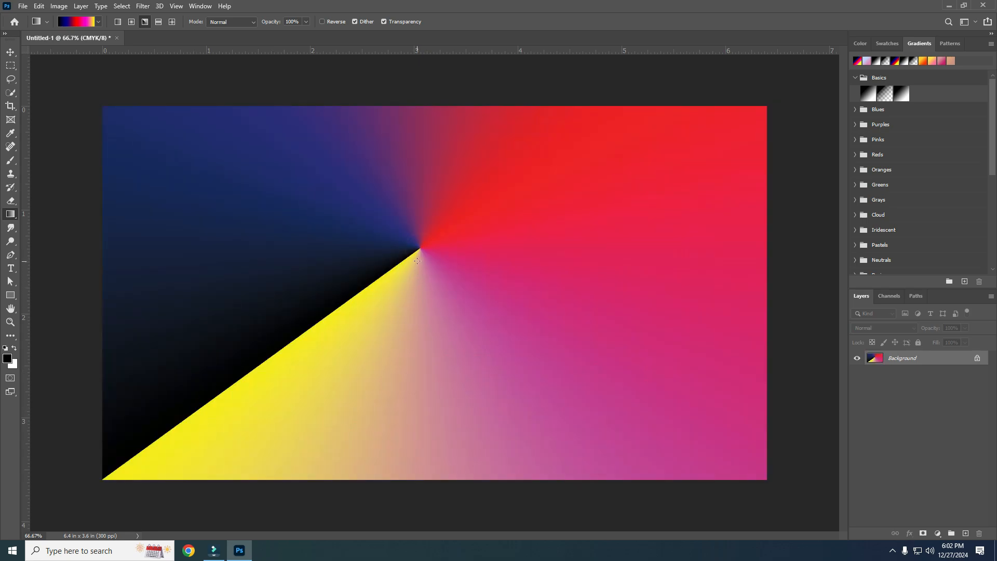
left_click_drag(422, 255, 433, 271)
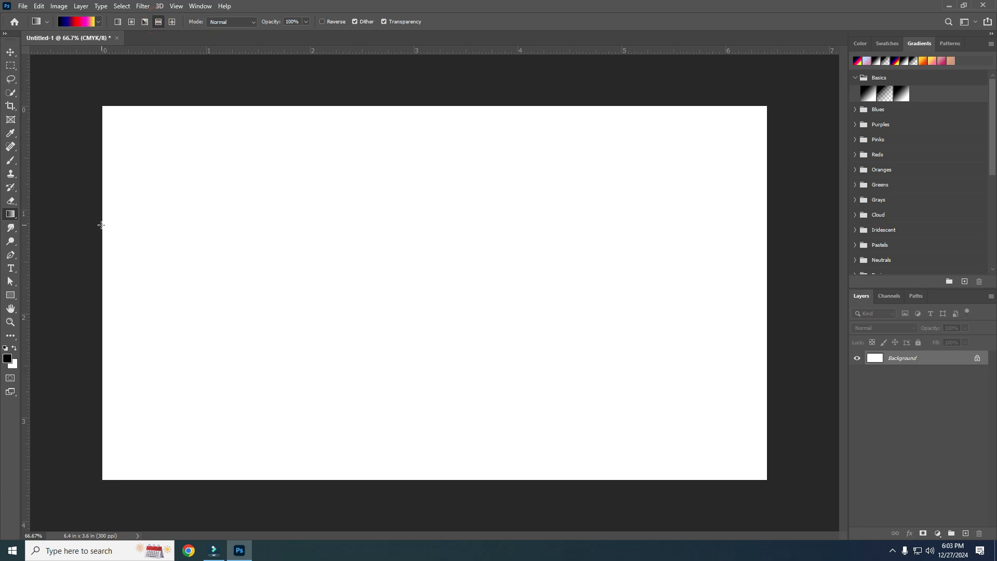
Try reflected gradients from the canvas's left edge to its right edge and from the centre to the right edge, undoing each.
left_click_drag(101, 224, 764, 219)
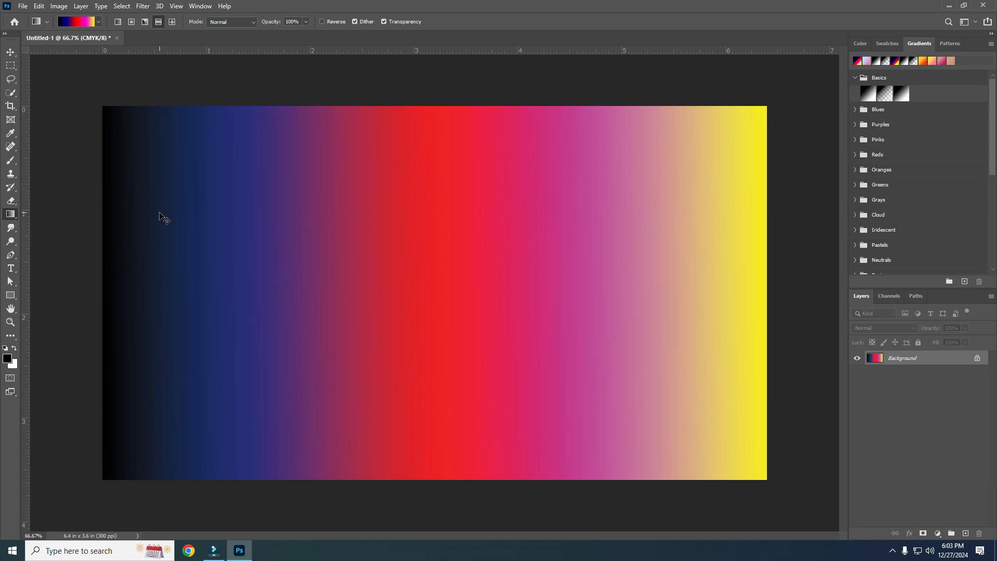
key("ctrl+z")
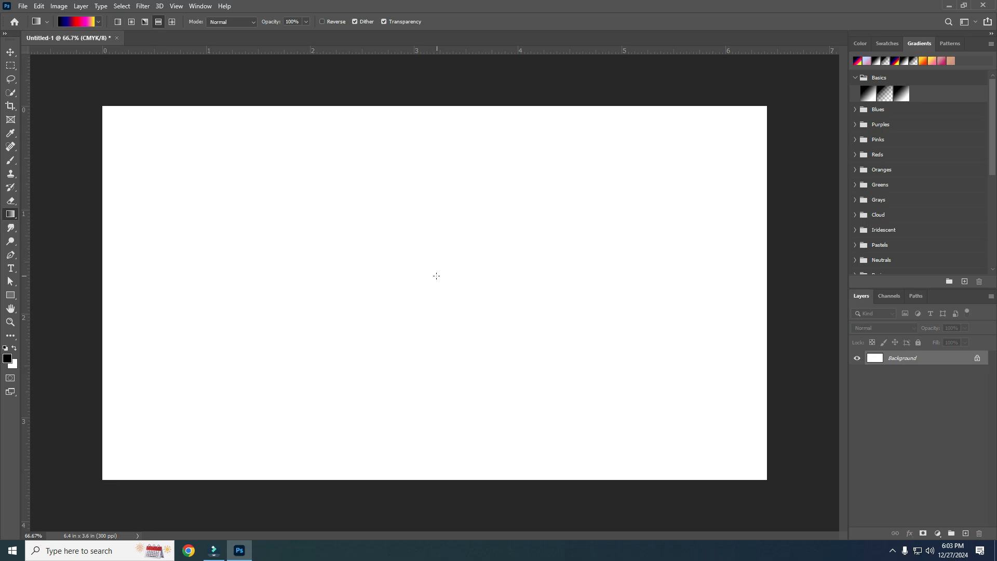
left_click_drag(436, 275, 767, 266)
key("ctrl+z")
left_click_drag(440, 274, 772, 282)
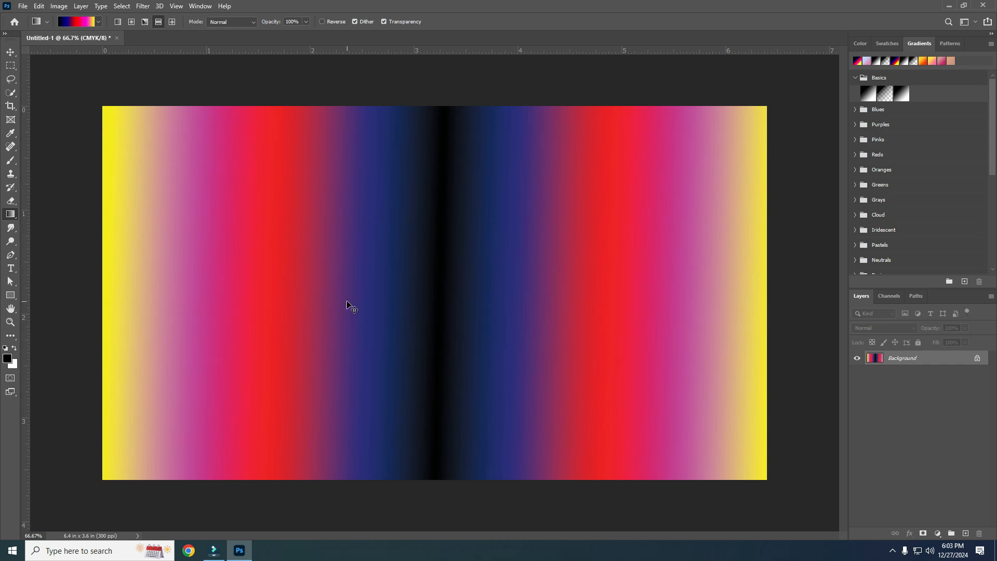
key("ctrl+z")
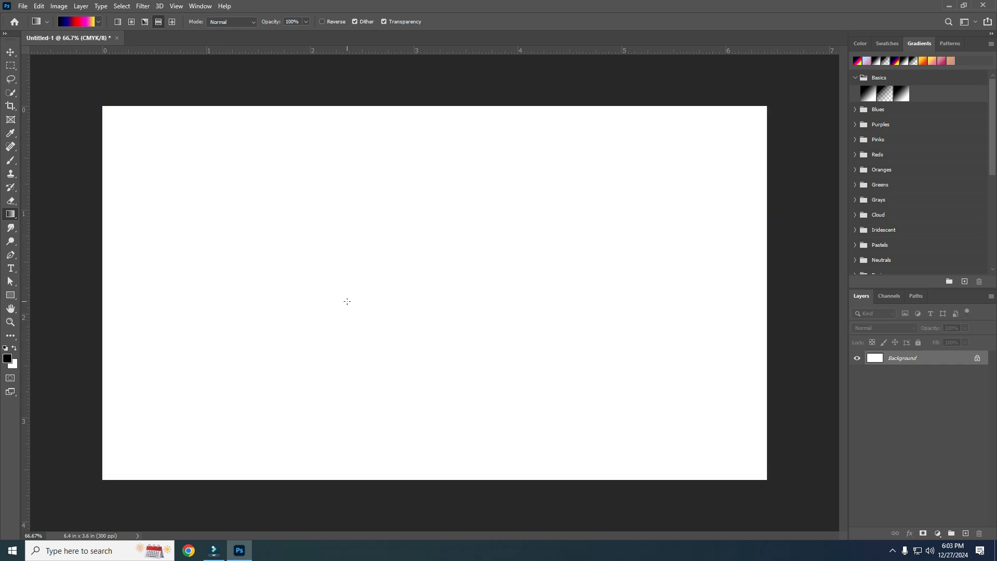
Try the diamond gradient type with a small gradient near the centre, undo it, and redraw it much larger towards the lower right.
left_click(172, 22)
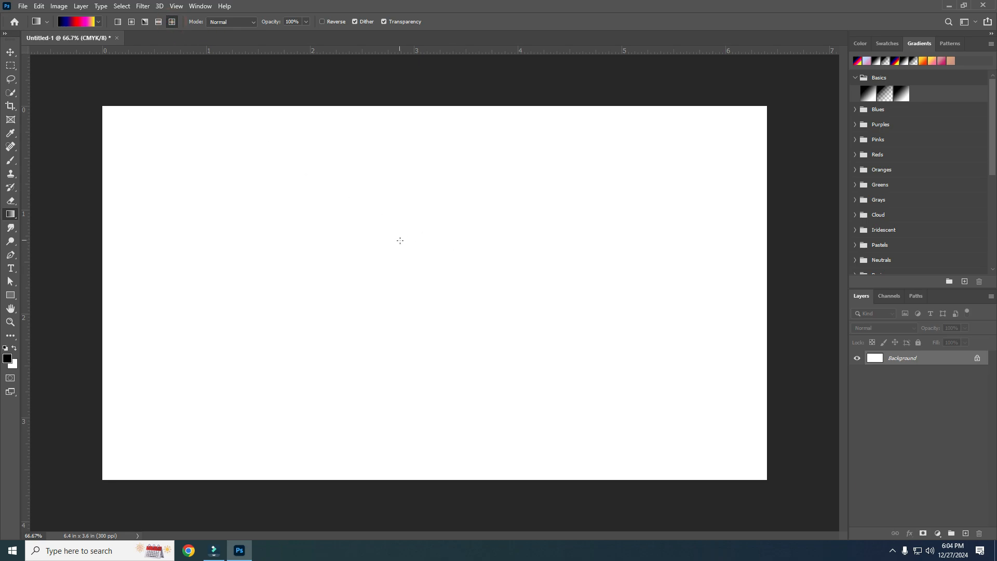
left_click_drag(398, 238, 436, 258)
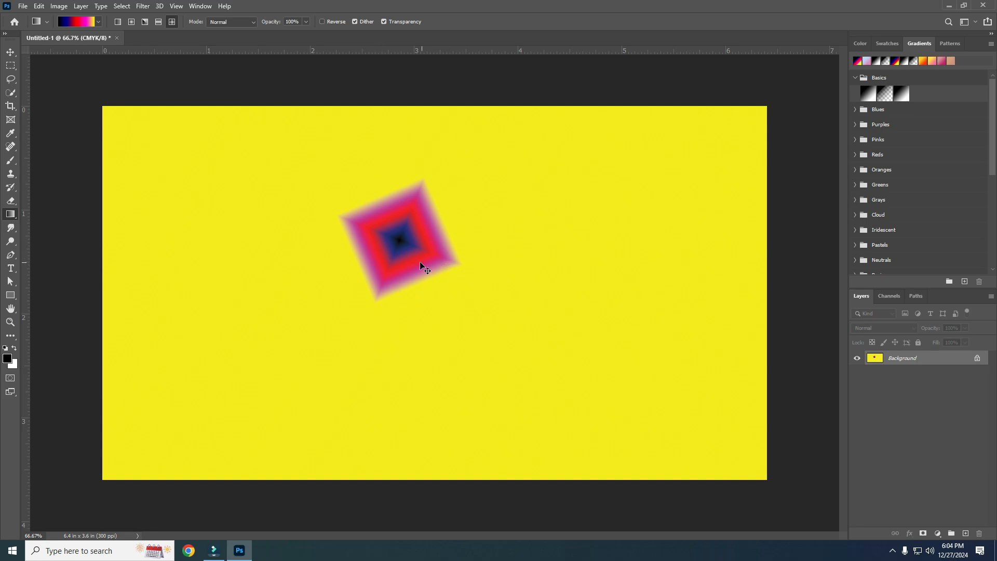
key("ctrl+z")
left_click_drag(393, 254, 681, 383)
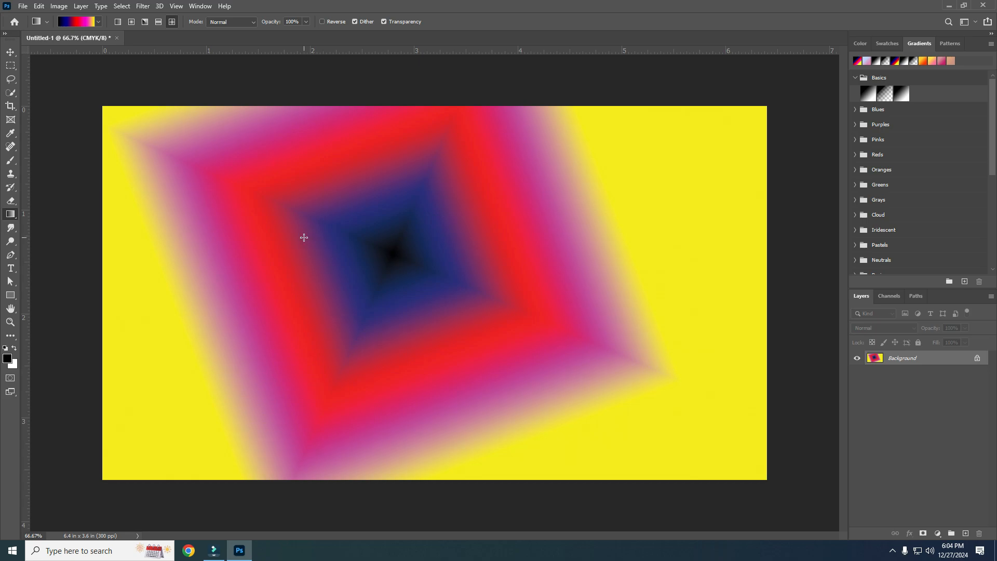
Look through the gradient blending modes, keep Normal, and undo the large diamond gradient.
left_click(249, 24)
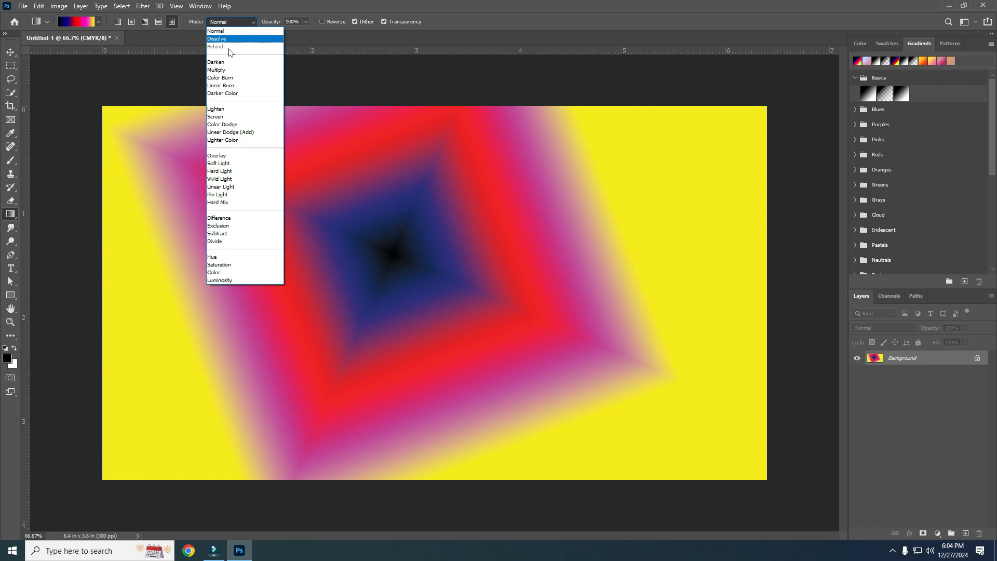
left_click(316, 37)
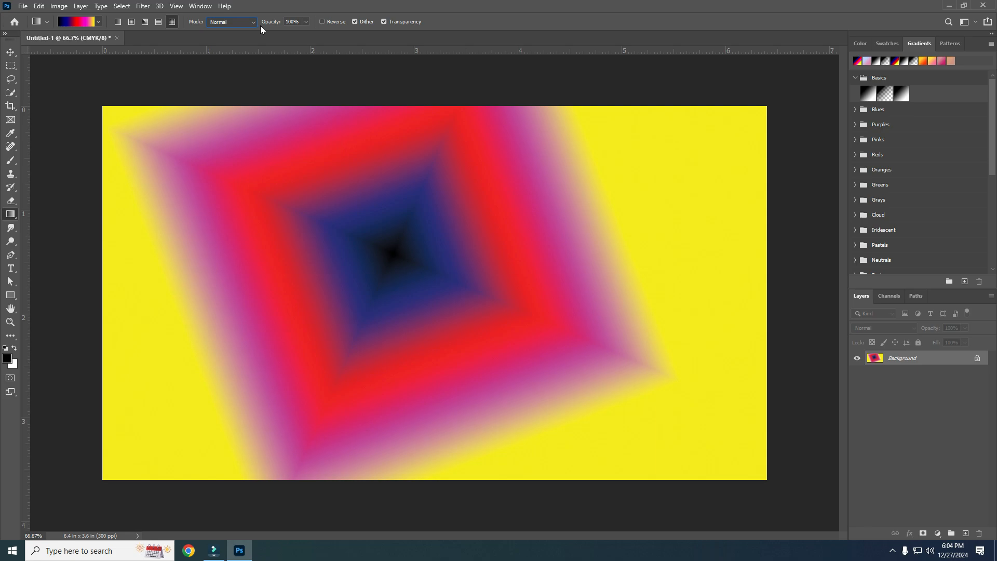
left_click(306, 23)
key("ctrl+z")
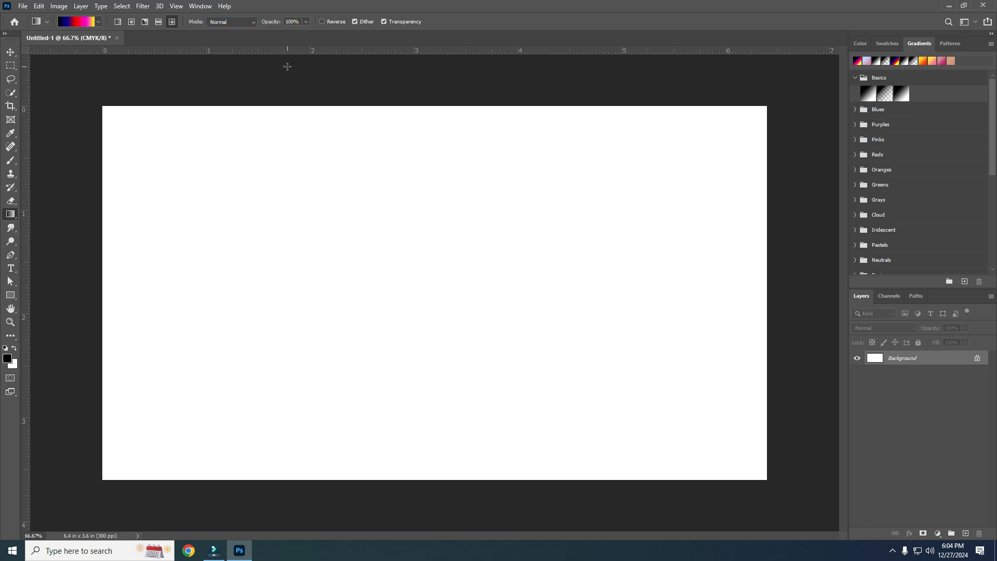
Set the gradient opacity to 28%, try a diamond gradient horizontally across the canvas, and undo it.
left_click(307, 22)
left_click_drag(300, 34, 272, 35)
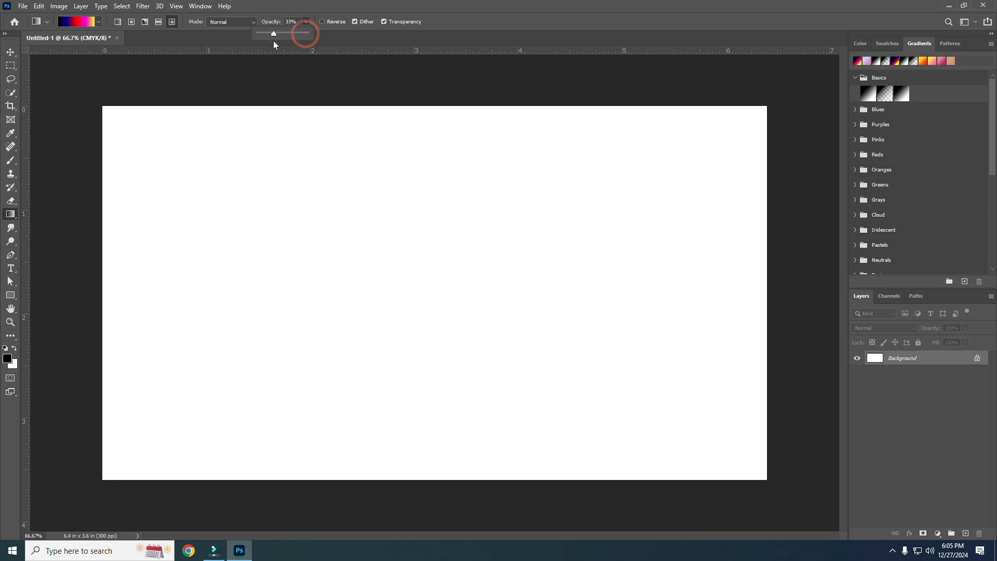
left_click_drag(136, 214, 736, 217)
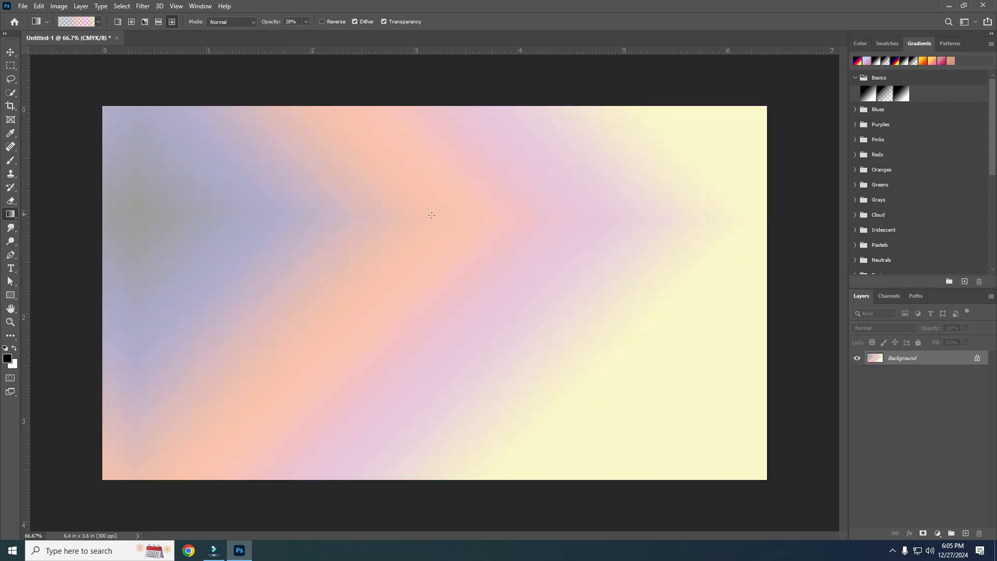
left_click(98, 22)
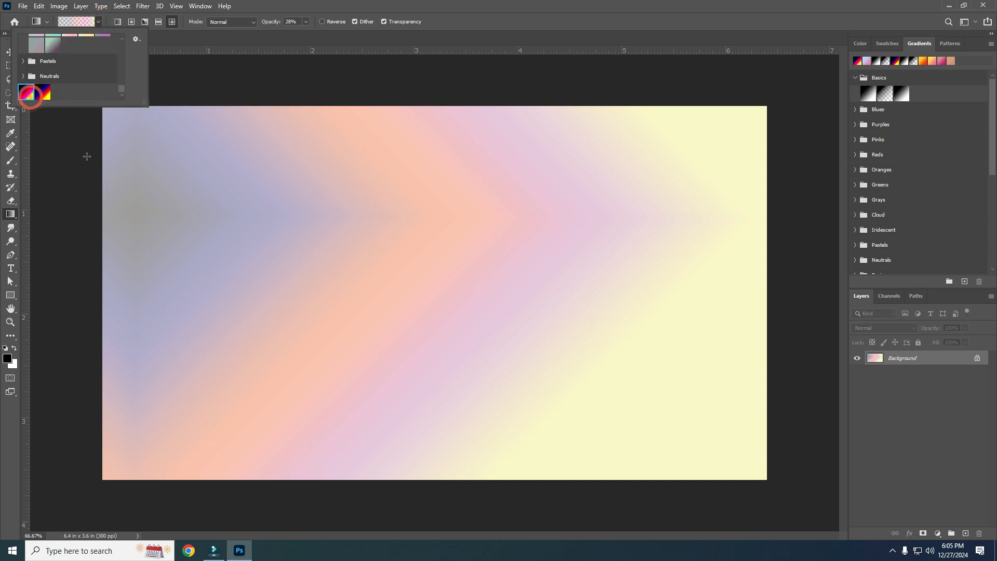
key("ctrl+z")
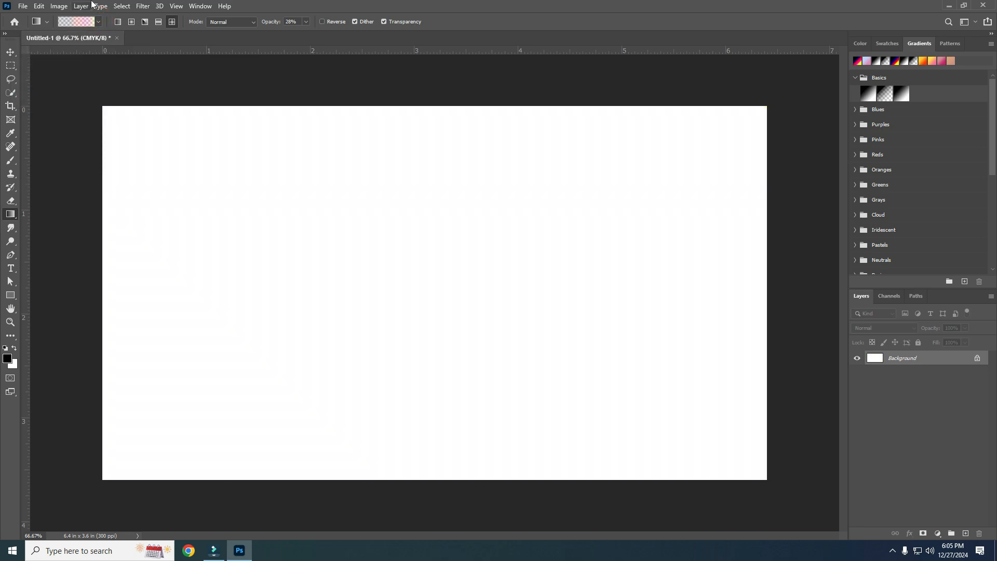
Draw a diamond gradient across the canvas at 28% opacity, and layer a linear gradient from left to right over it.
left_click(98, 22)
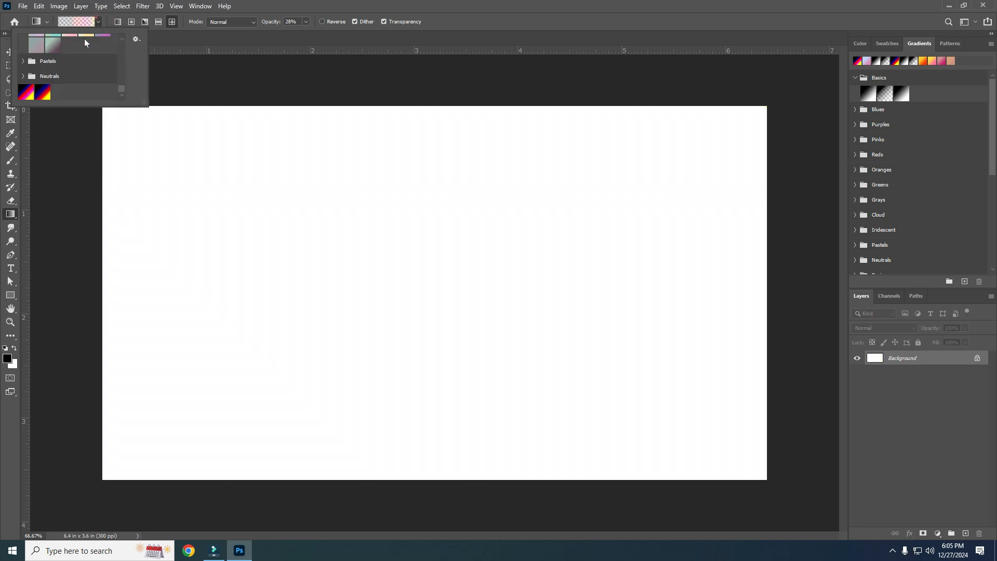
left_click(123, 209)
left_click_drag(102, 213, 756, 220)
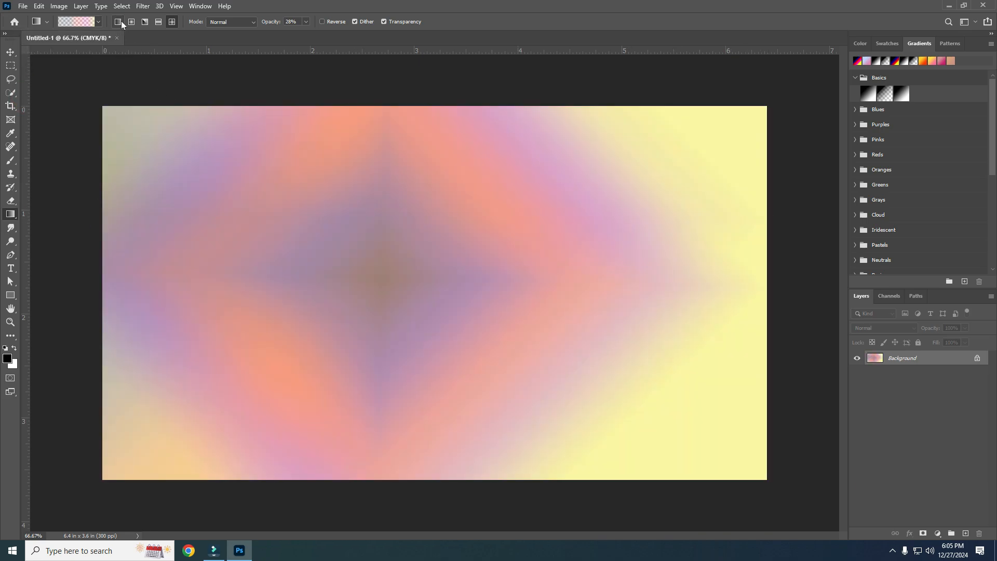
left_click(118, 22)
left_click_drag(112, 262, 708, 249)
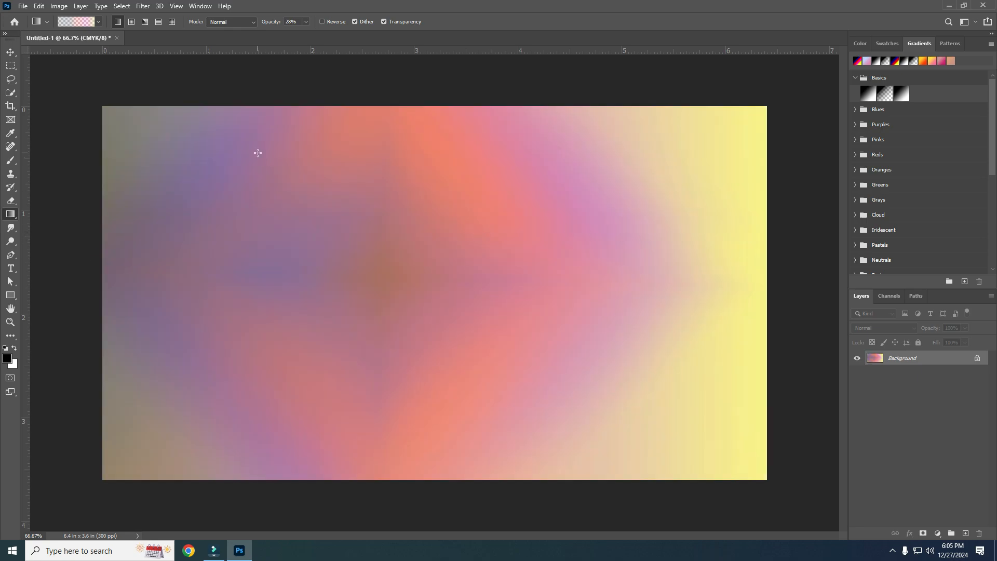
Draw a linear gradient across the canvas at 90% opacity, and redraw it from edge to edge at 100% opacity.
left_click(306, 22)
left_click_drag(302, 34, 335, 36)
left_click_drag(120, 254, 724, 271)
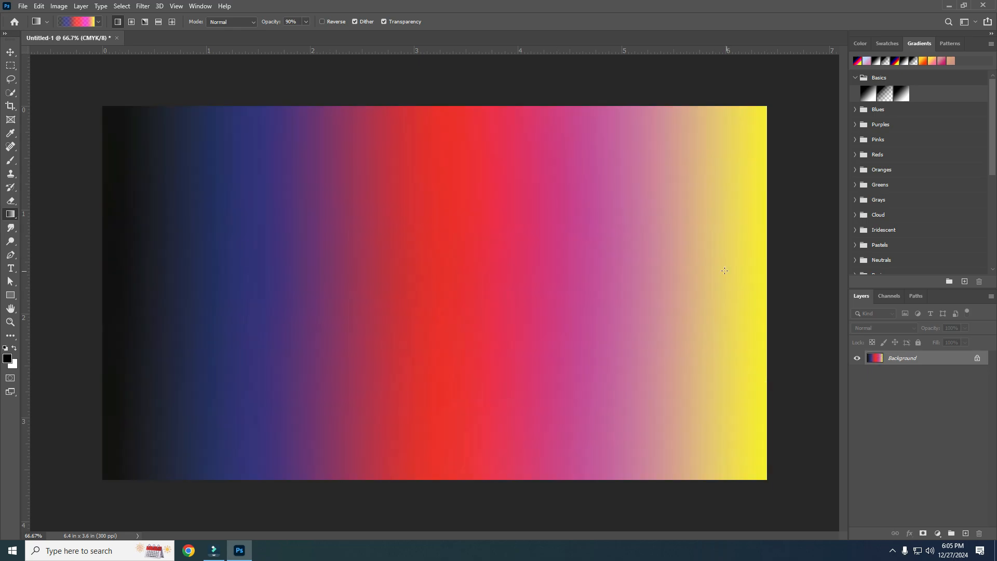
left_click(305, 22)
left_click_drag(308, 34, 317, 36)
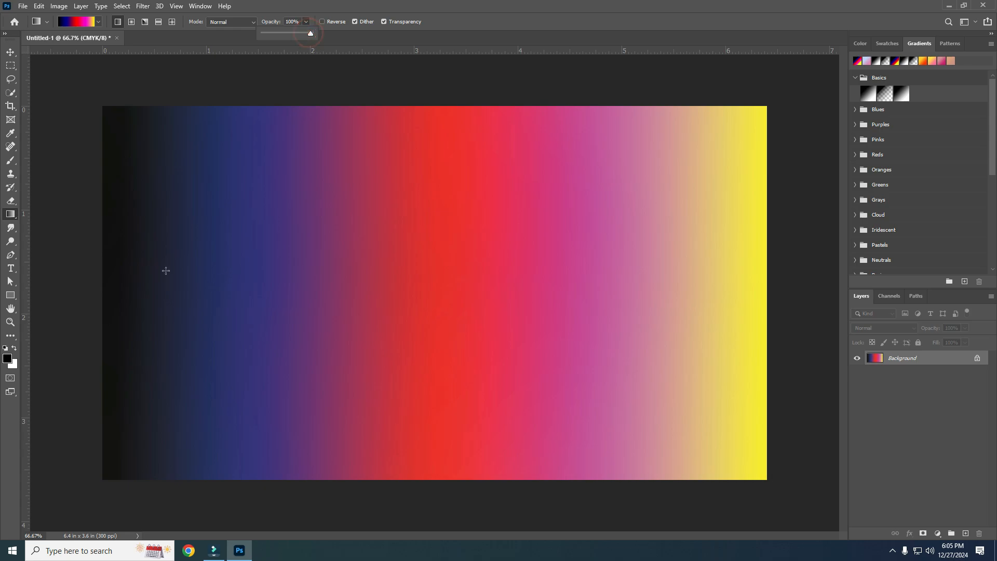
left_click_drag(103, 270, 764, 269)
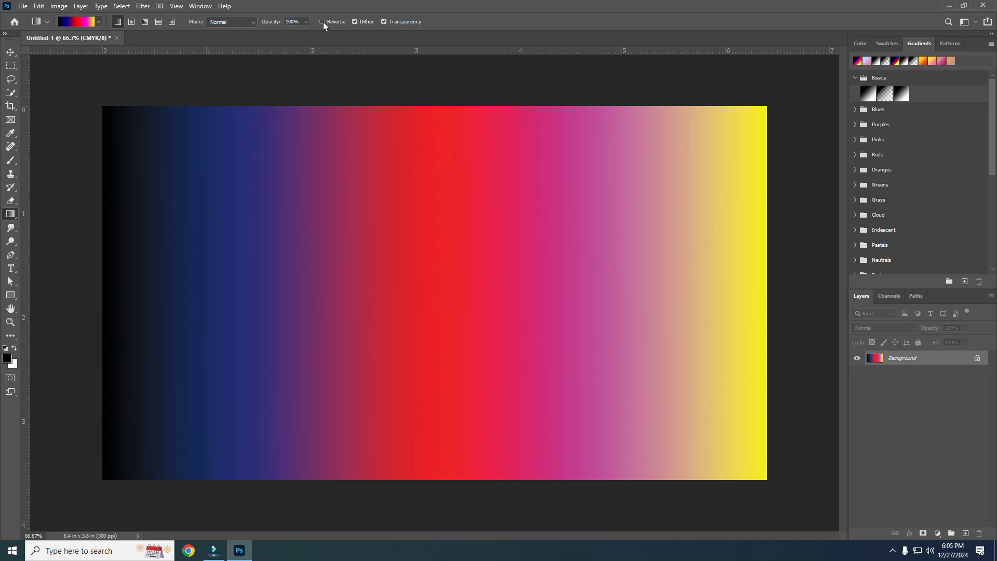
Undo the layered gradients back to the blank white canvas.
key("ctrl+z")
key("ctrl+z")
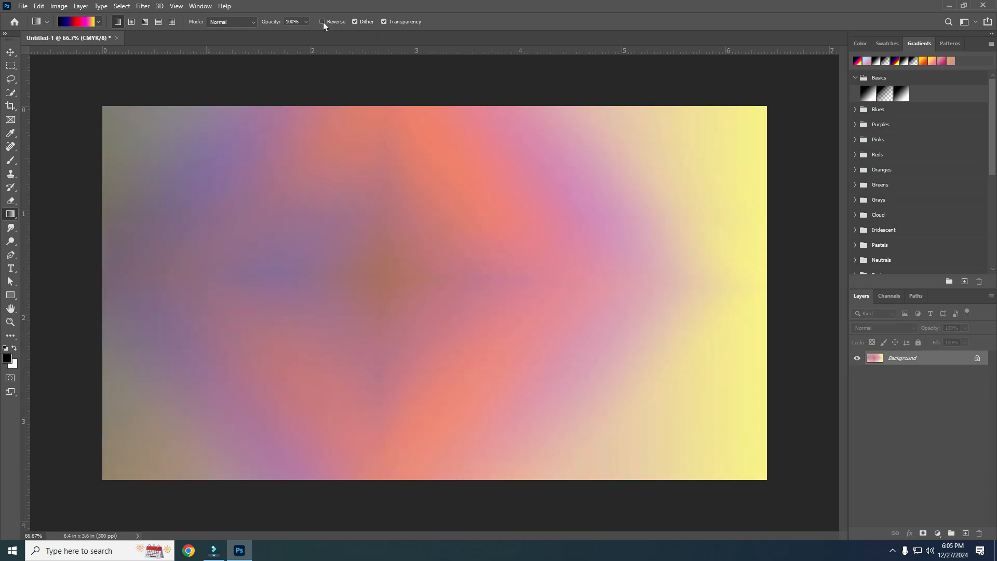
key("ctrl+z")
key("ctrl+z")
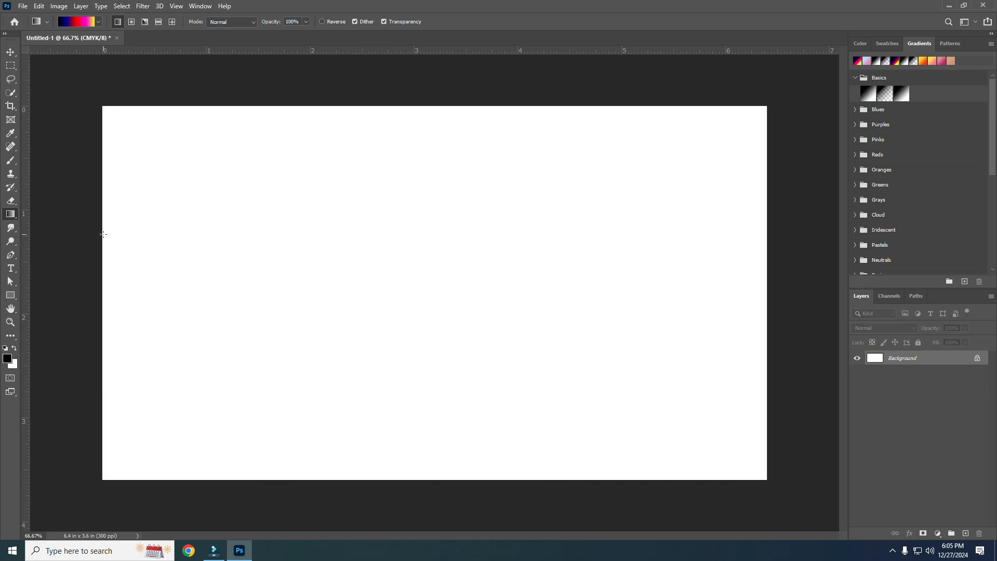
Draw the multicolour linear gradient from the left edge to the right edge, and redraw it the same way with Reverse enabled.
left_click_drag(101, 235, 768, 249)
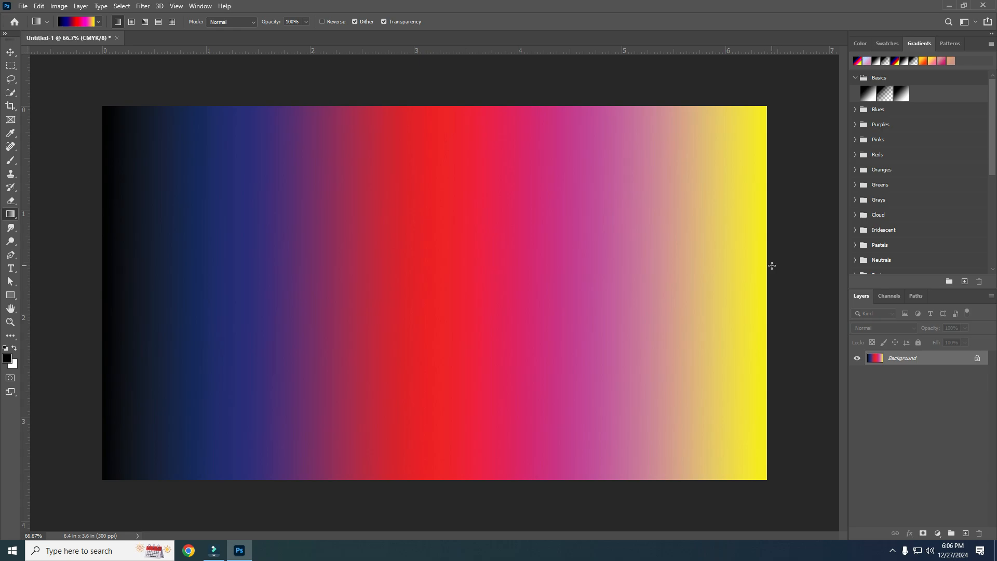
left_click(322, 22)
left_click_drag(105, 256, 765, 251)
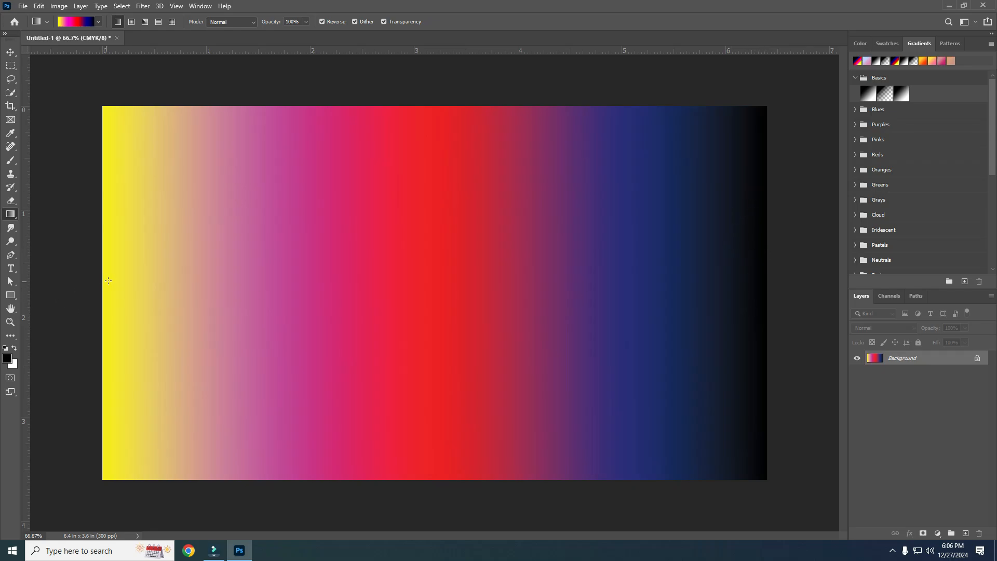
Toggle the gradient's Dither and Transparency options off and back on.
left_click(354, 22)
left_click(355, 22)
left_click(383, 22)
left_click(383, 21)
Choose the black-to-transparent gradient preset from the Basics group.
left_click(98, 22)
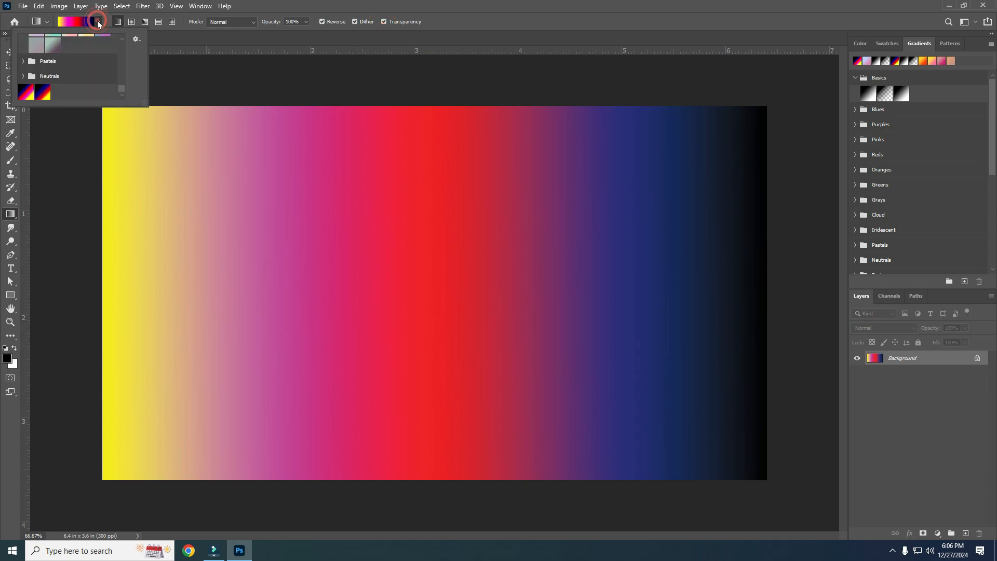
left_click_drag(123, 91, 124, 43)
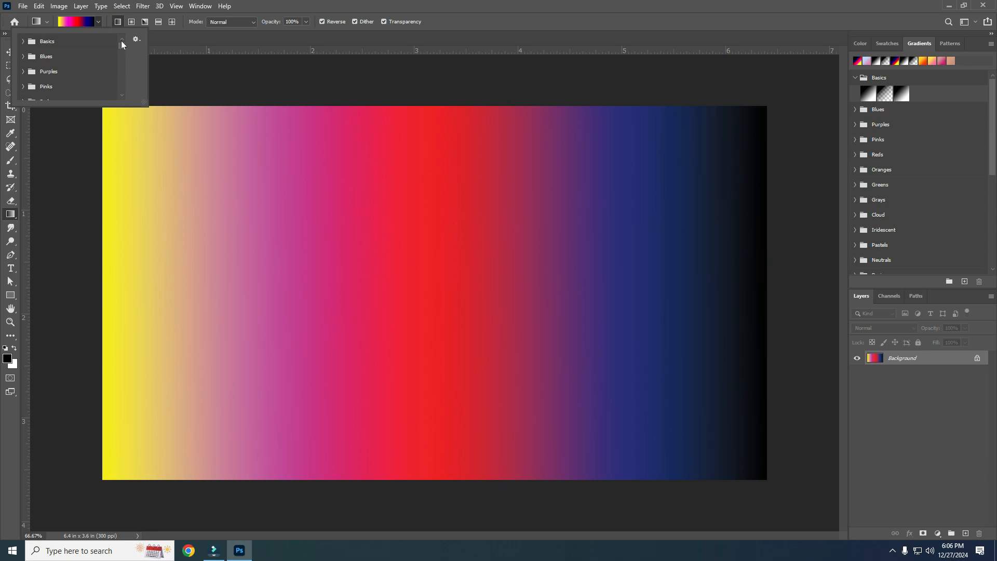
left_click(26, 44)
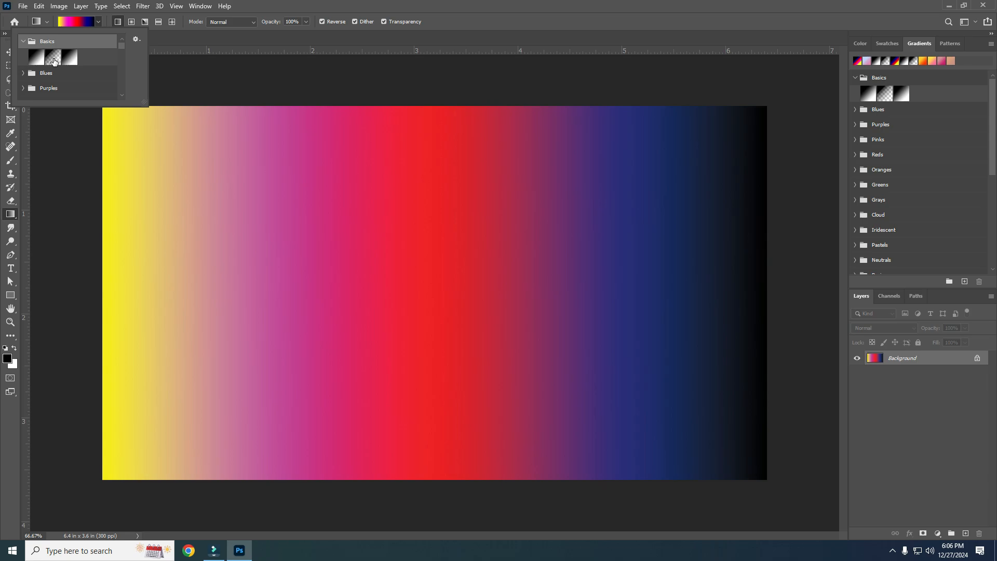
left_click(54, 61)
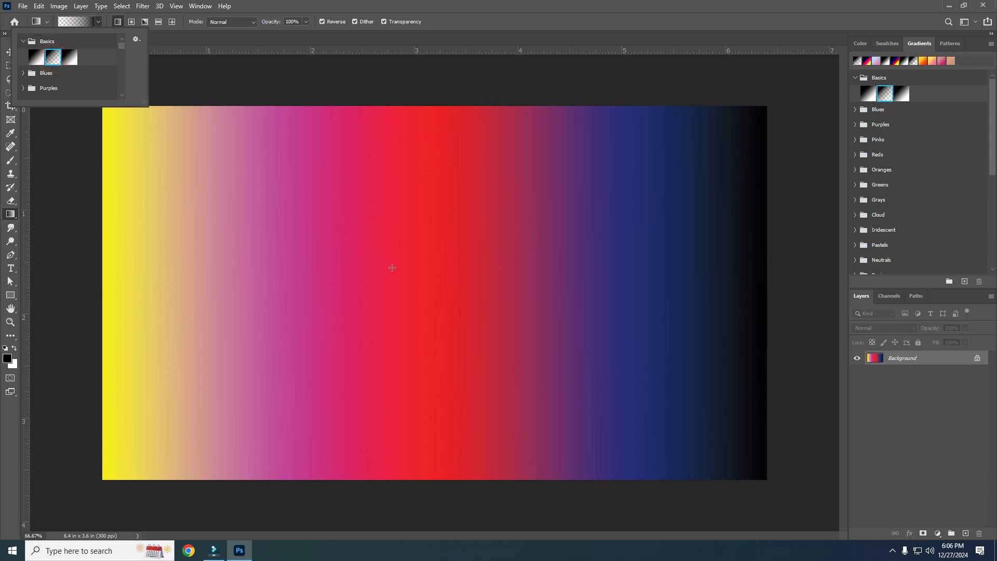
Undo the multicolour gradients, and try the reversed black-to-transparent gradient from the canvas's top edge to its bottom edge.
key("ctrl+z")
key("ctrl+z")
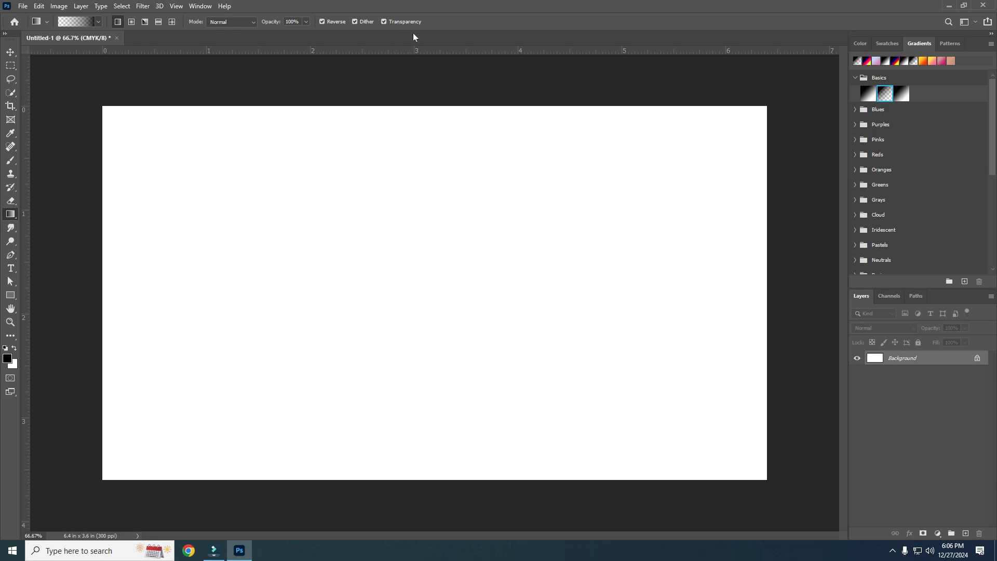
left_click(401, 108)
left_click_drag(406, 108, 420, 481)
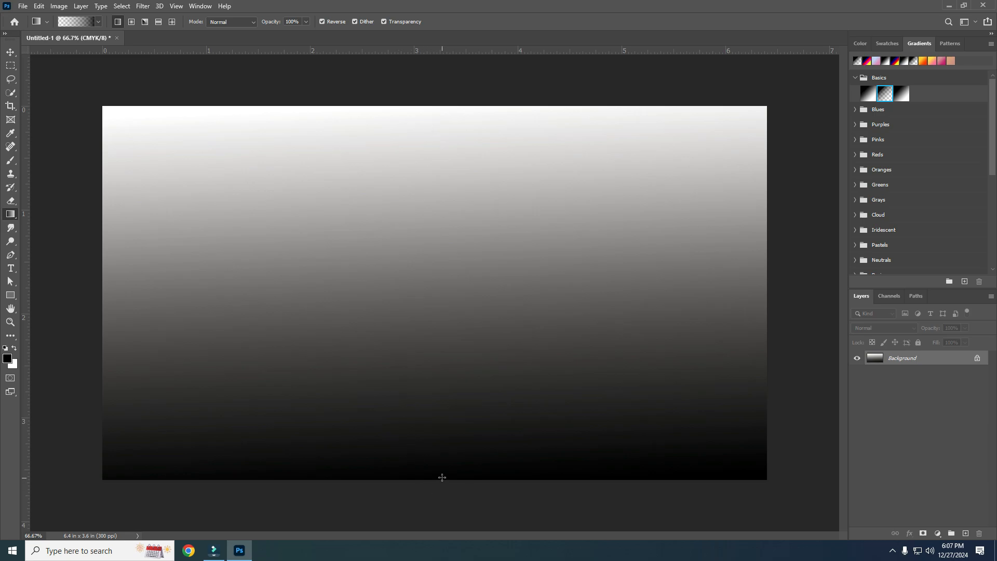
key("ctrl+z")
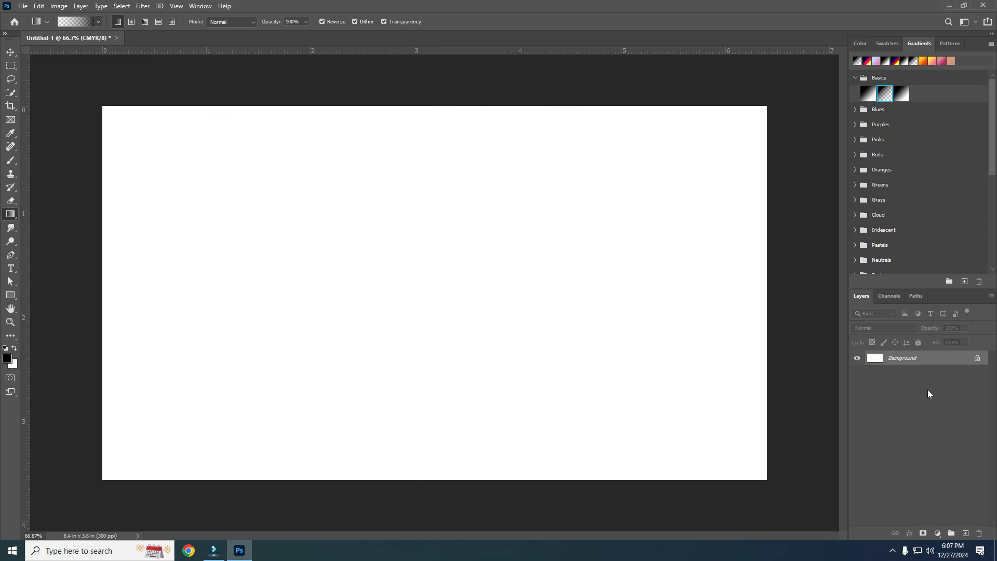
On a new layer with the Background hidden, draw the black-to-transparent gradient twice from top edge to bottom edge with Reverse off.
left_click(965, 534)
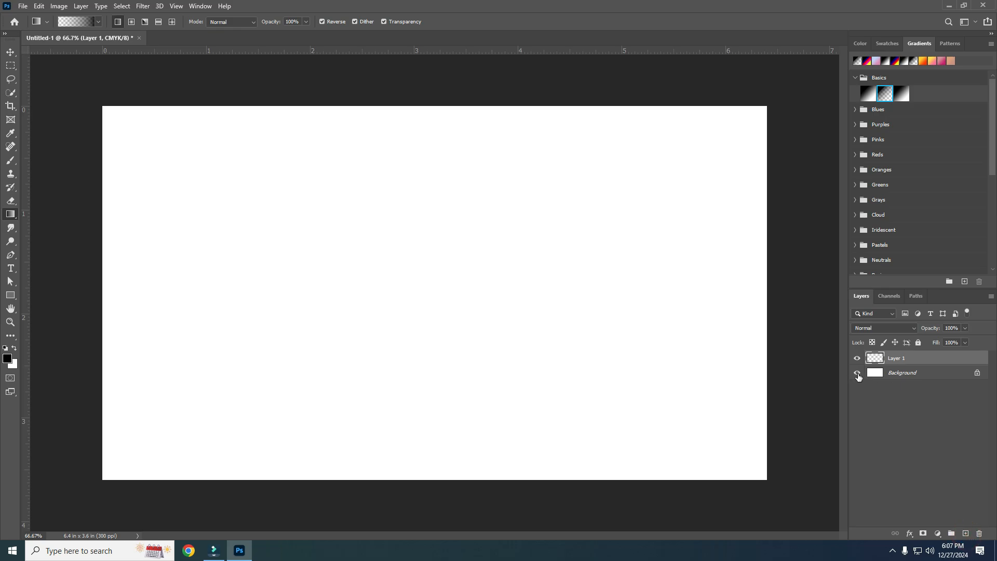
left_click(857, 372)
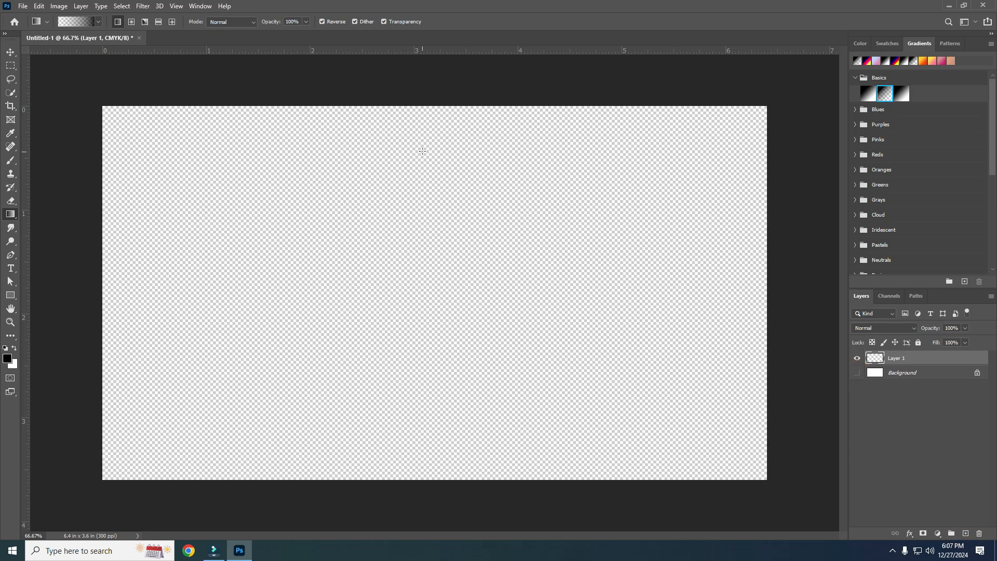
left_click(322, 22)
left_click_drag(405, 107, 427, 480)
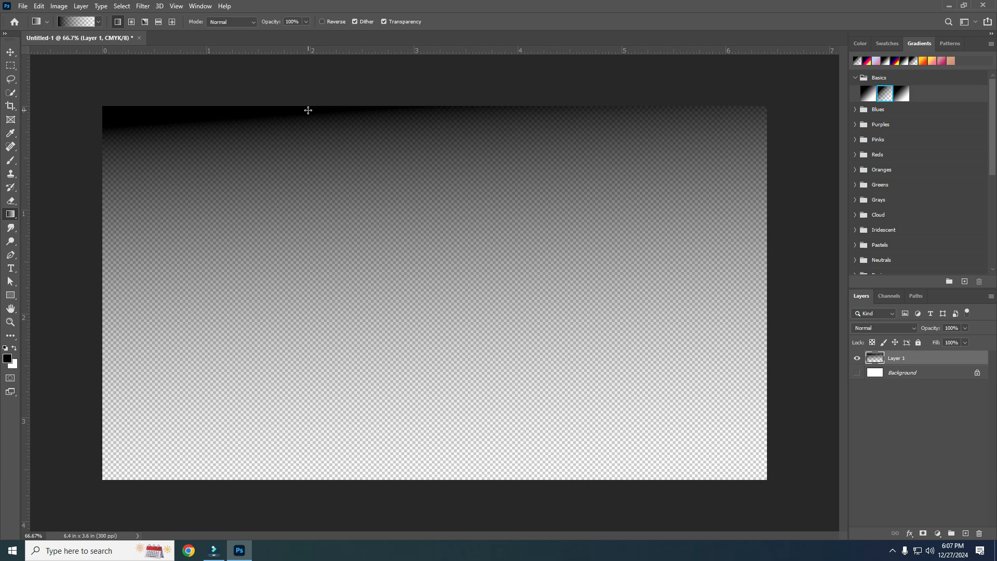
left_click_drag(401, 108, 412, 476)
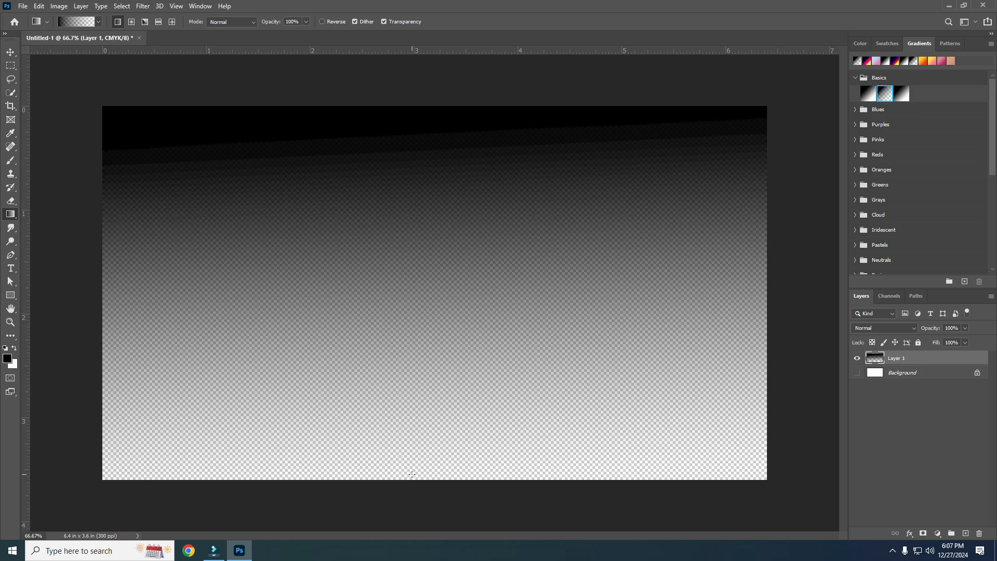
Undo the new layer's gradients and redraw the gradient from the top edge to the bottom edge with Transparency disabled.
left_click(385, 22)
key("ctrl+z")
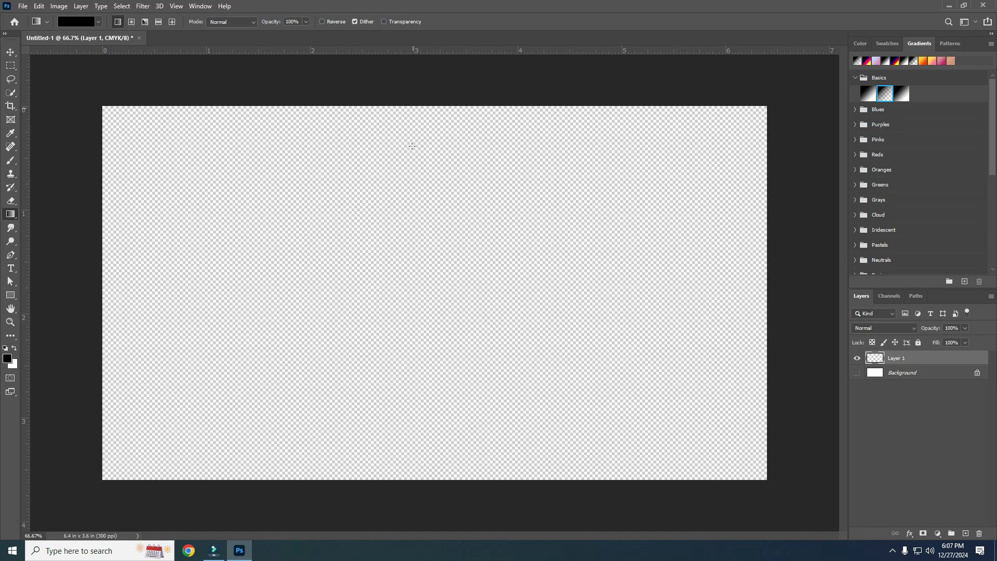
left_click_drag(412, 105, 423, 478)
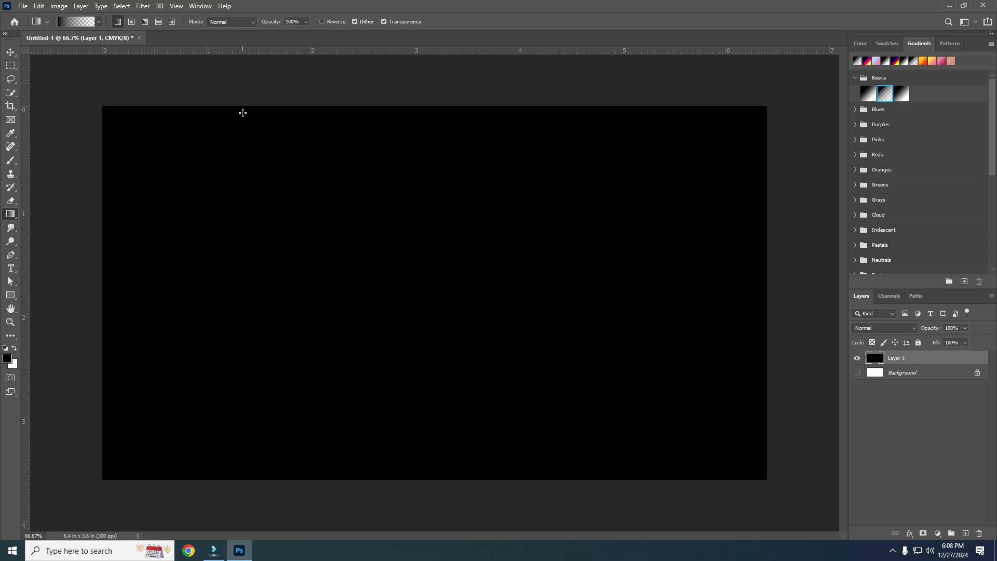
Undo the gradient drawn without transparency, and delete Layer 1.
key("ctrl+z")
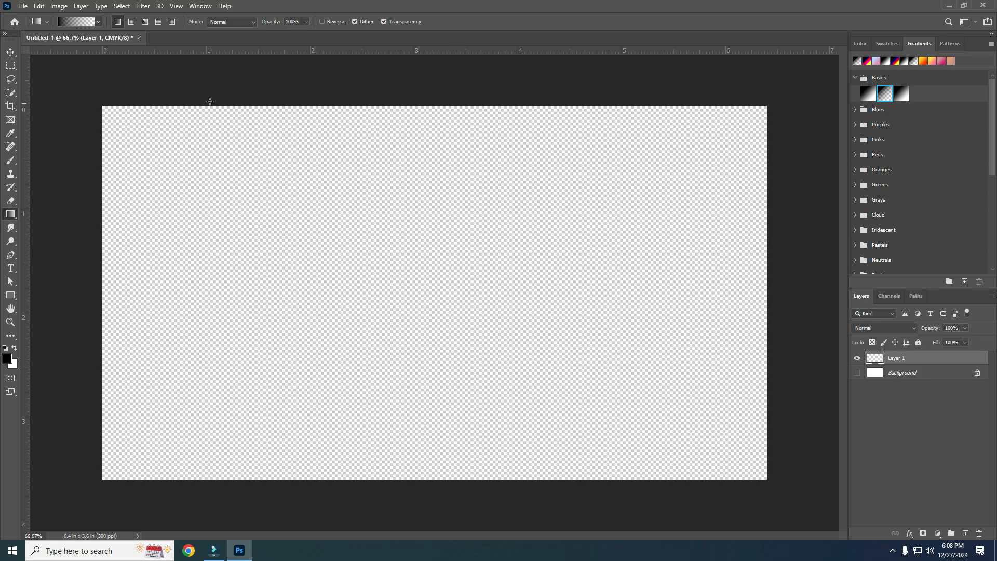
left_click_drag(933, 363, 979, 533)
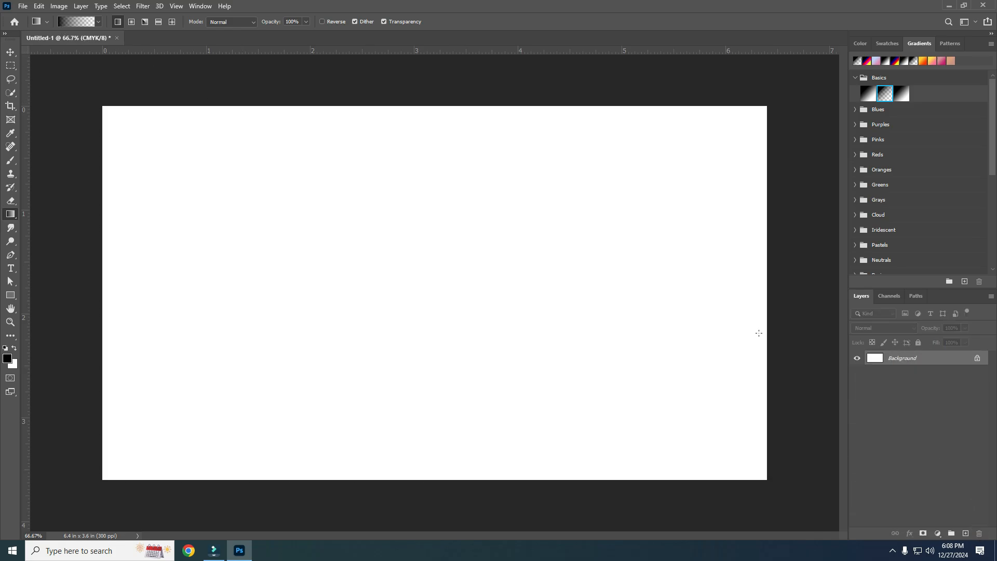
Choose the Foreground to Background gradient preset from the Basics group.
left_click(97, 23)
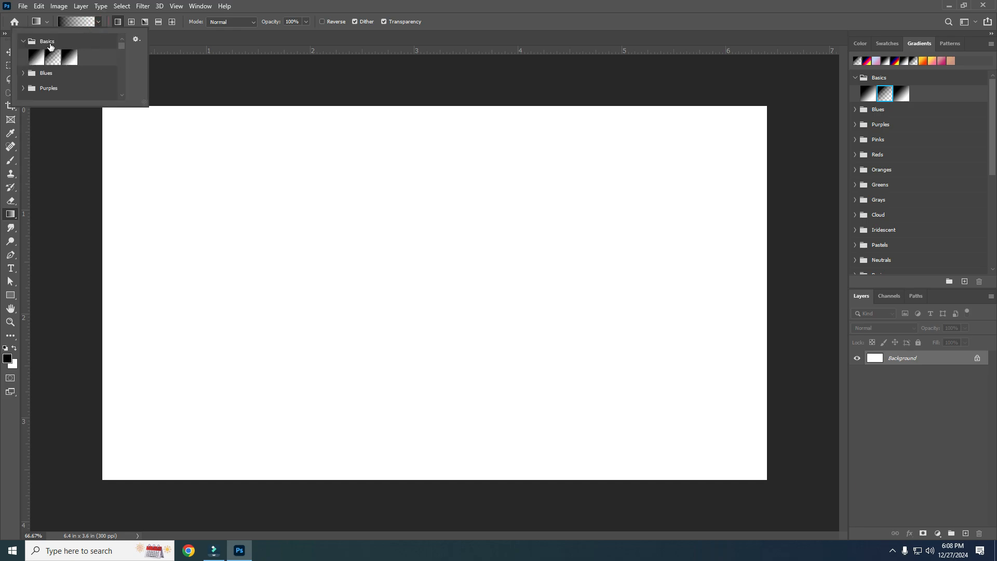
left_click(23, 41)
left_click(23, 41)
left_click(24, 42)
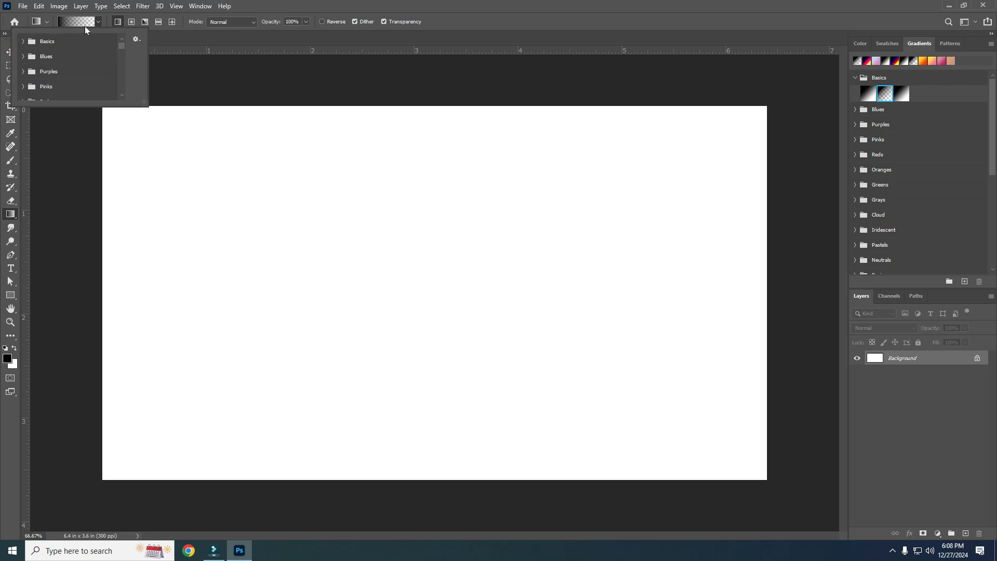
left_click(97, 23)
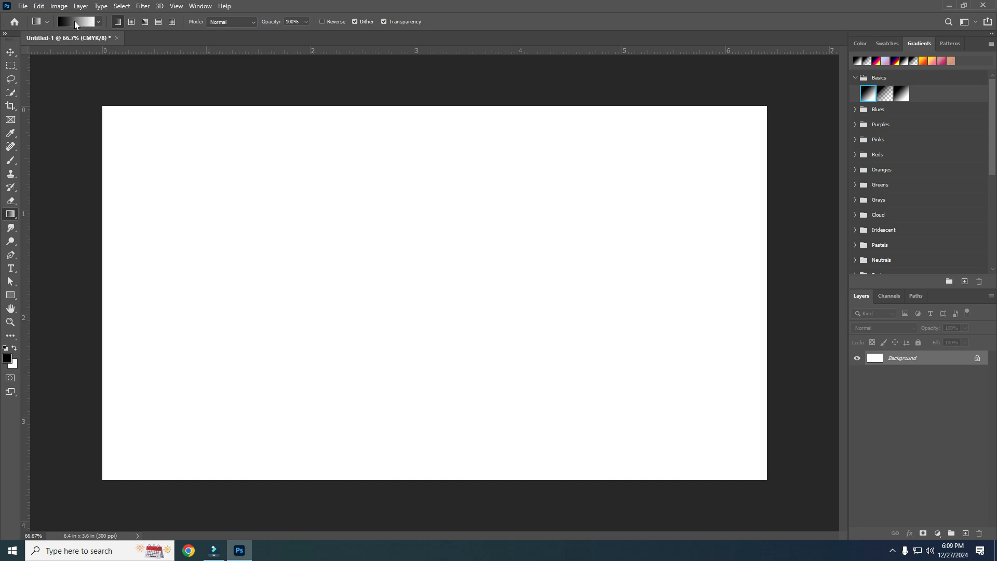
left_click(74, 21)
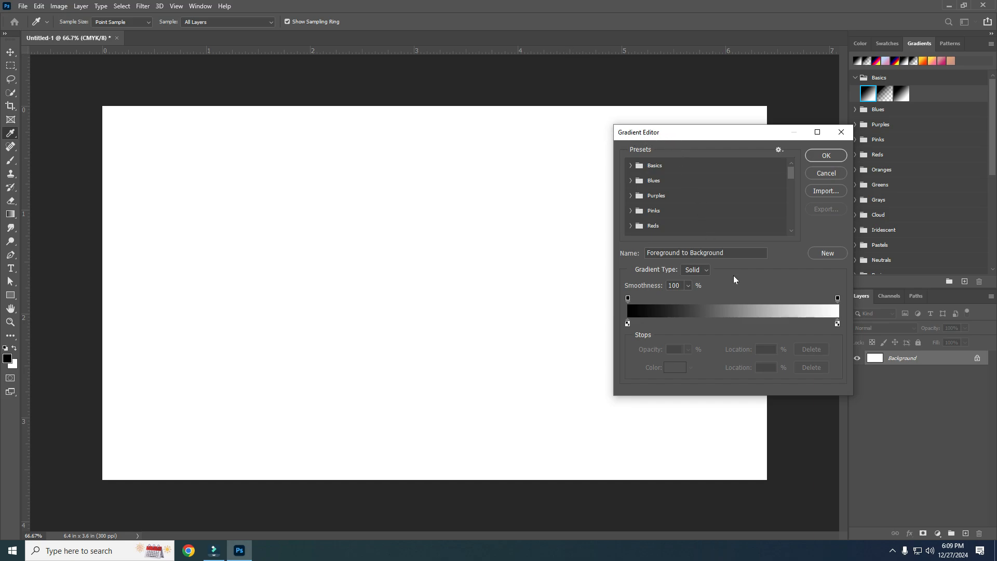
left_click_drag(682, 139, 739, 110)
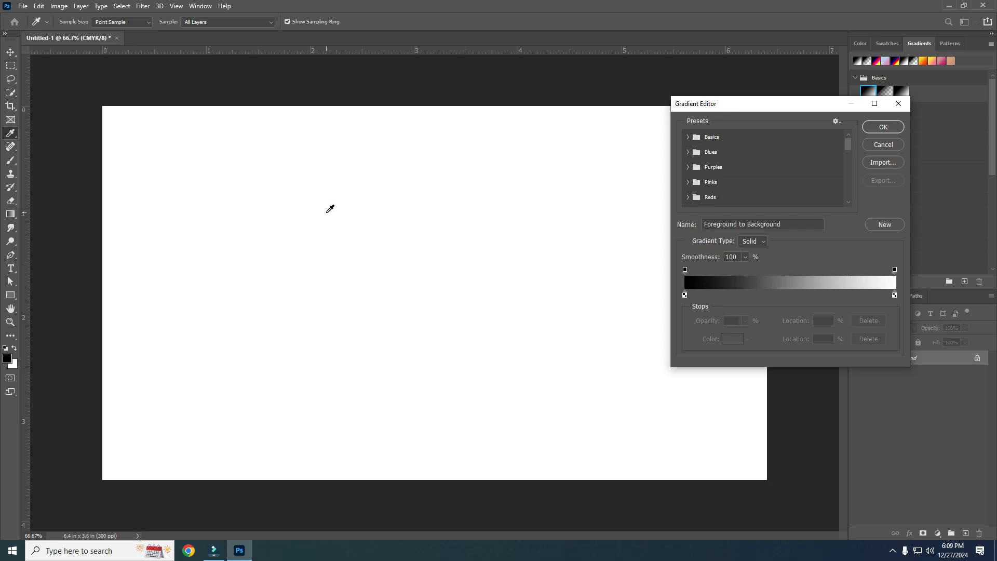
left_click(882, 144)
Draw the black-to-white linear gradient from the canvas's left edge to its right edge.
left_click_drag(101, 265, 769, 256)
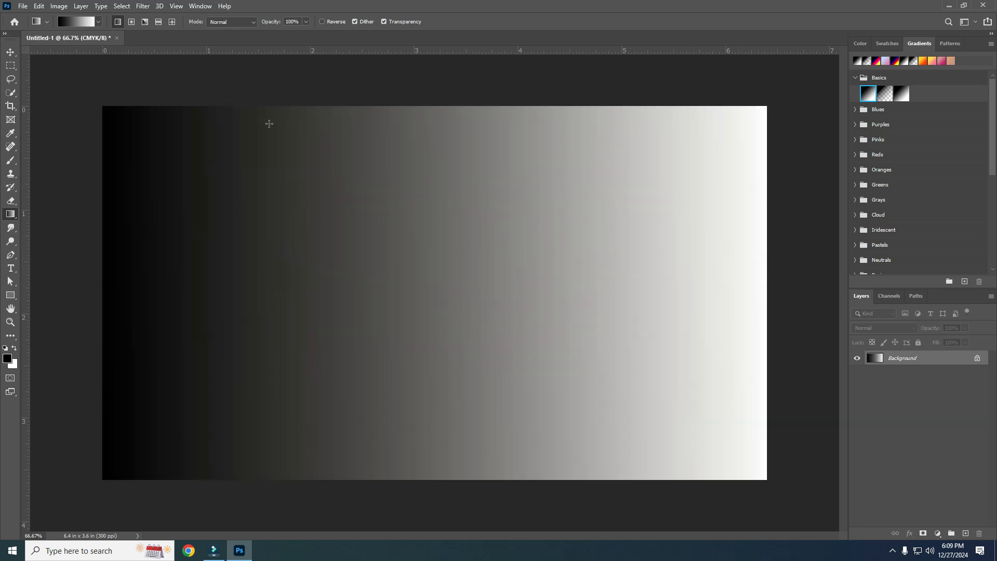
Move the gradient's black colour stop to 66% and redraw the gradient from the left edge to the right edge.
left_click(76, 21)
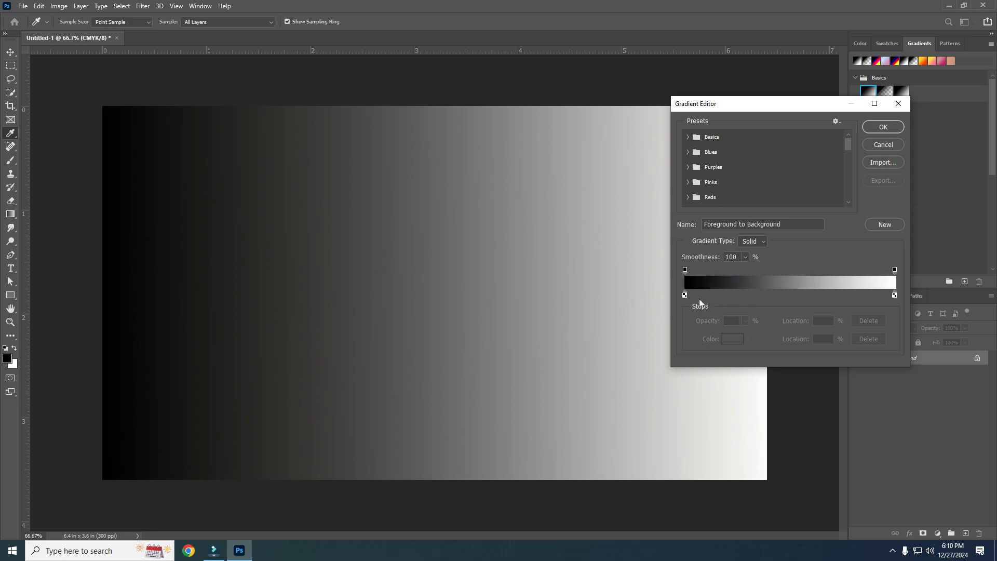
left_click_drag(686, 295, 823, 295)
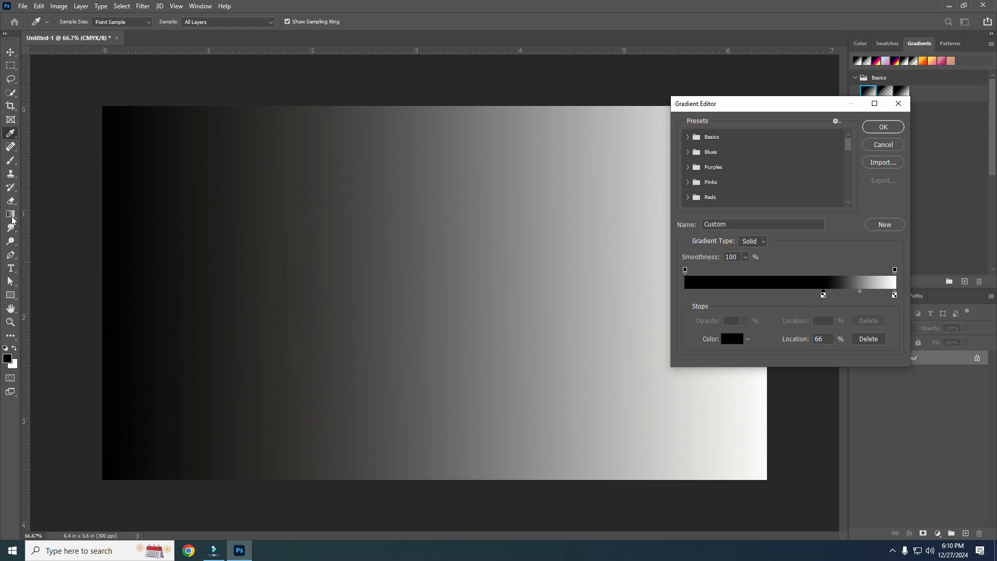
left_click(884, 129)
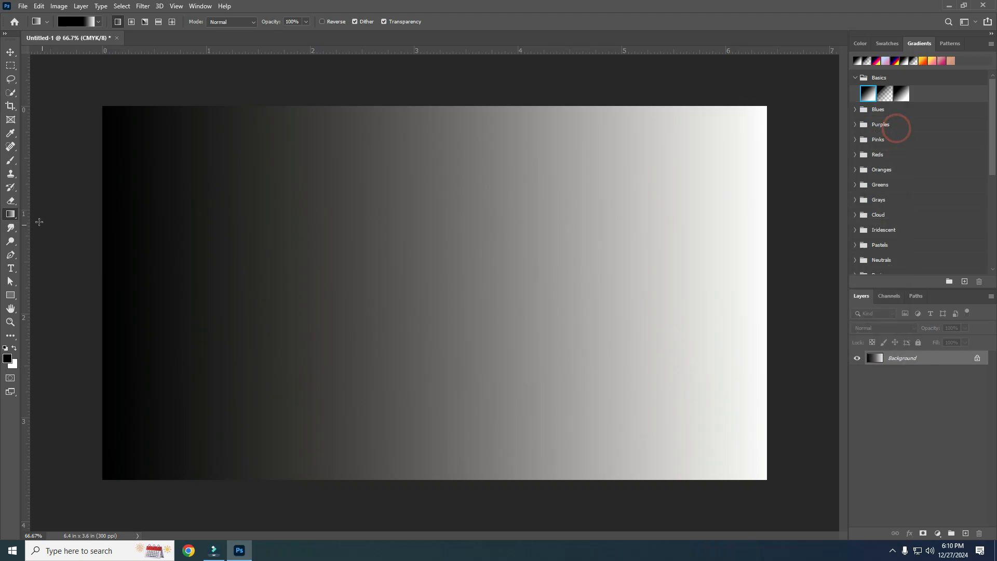
left_click_drag(102, 244, 765, 252)
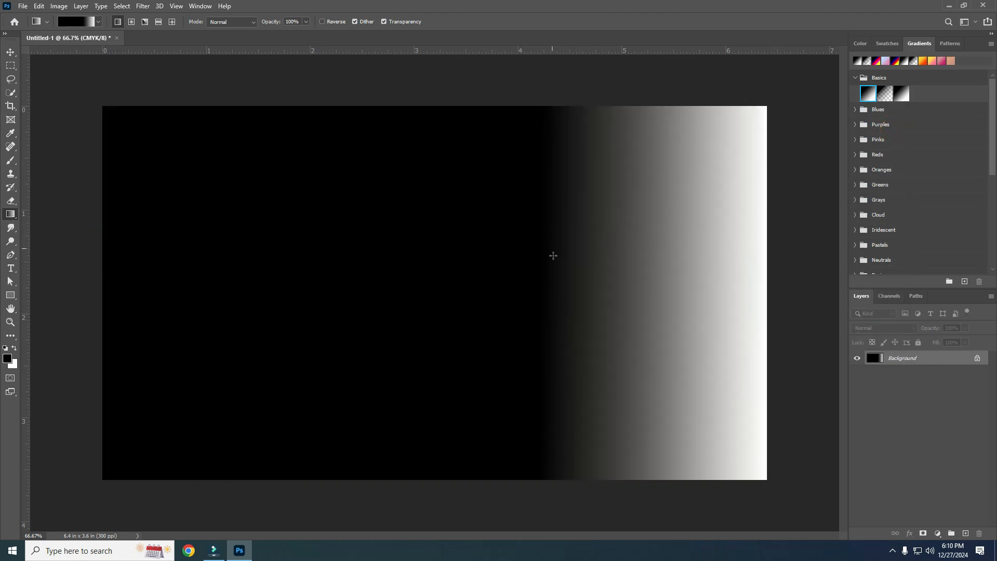
Return the black colour stop to 0% in the Gradient Editor and add colour stops at 27%, 54% and 89%.
left_click(78, 22)
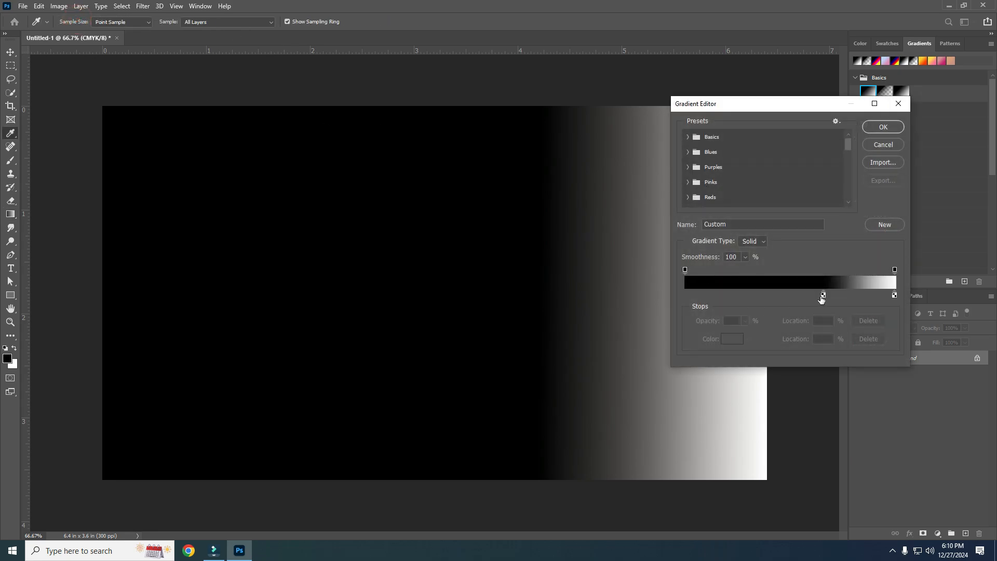
left_click_drag(823, 294, 682, 299)
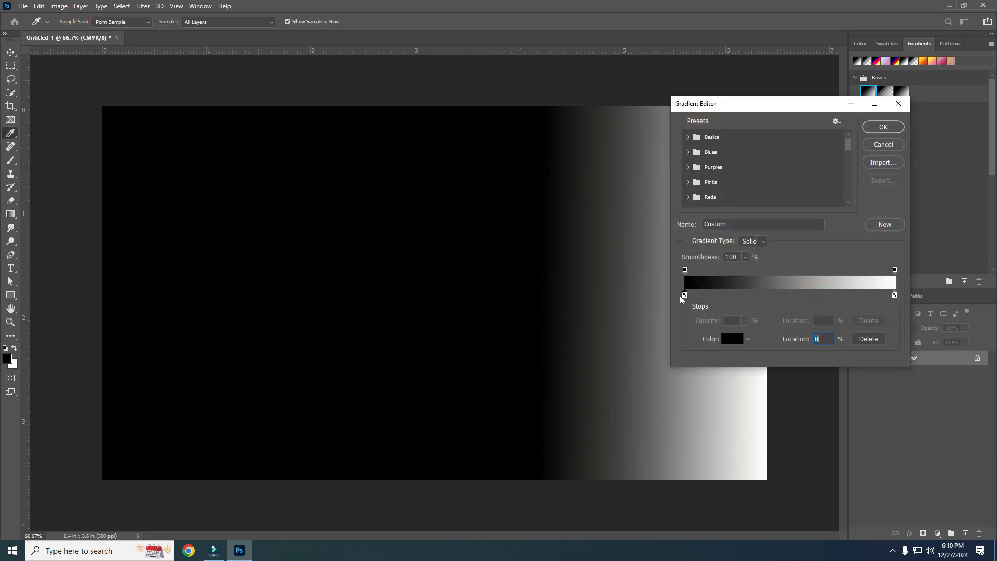
left_click(716, 293)
left_click_drag(716, 294, 741, 294)
left_click(800, 294)
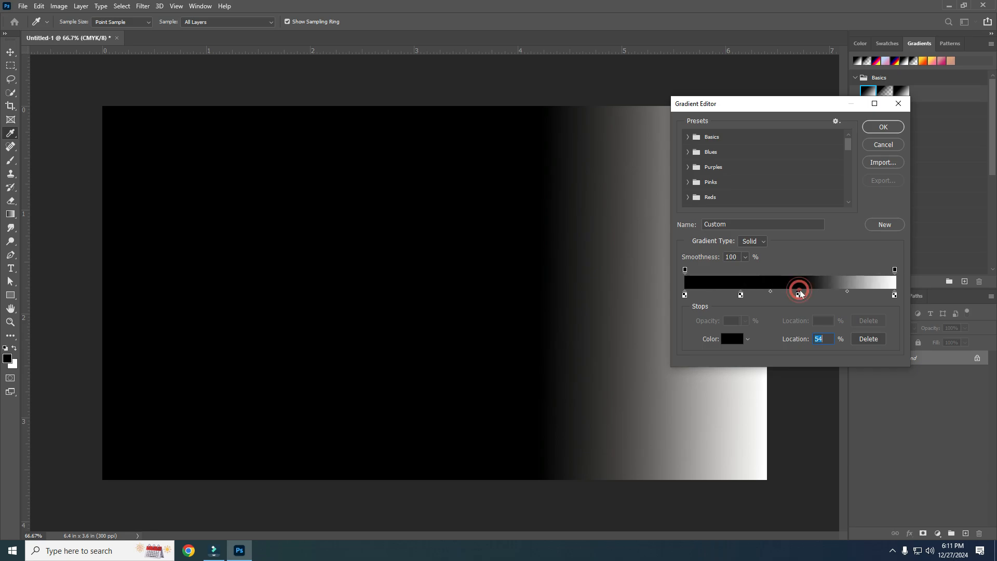
left_click(871, 294)
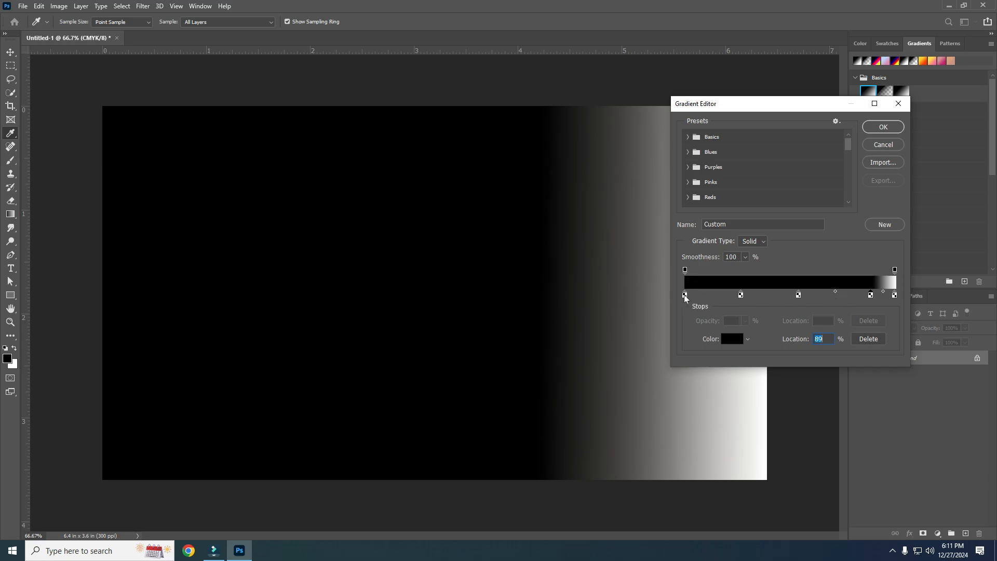
Set the colour of the first stop, at 0%, to dark blue 000097.
left_click(684, 296)
left_click(684, 295)
left_click(732, 341)
left_click(655, 259)
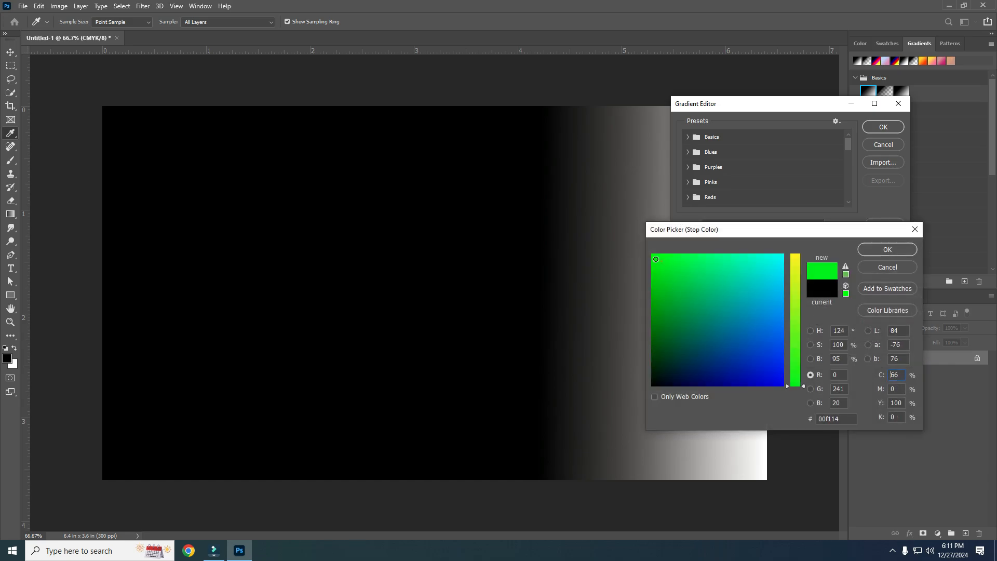
left_click_drag(656, 259, 651, 253)
left_click_drag(733, 363, 731, 385)
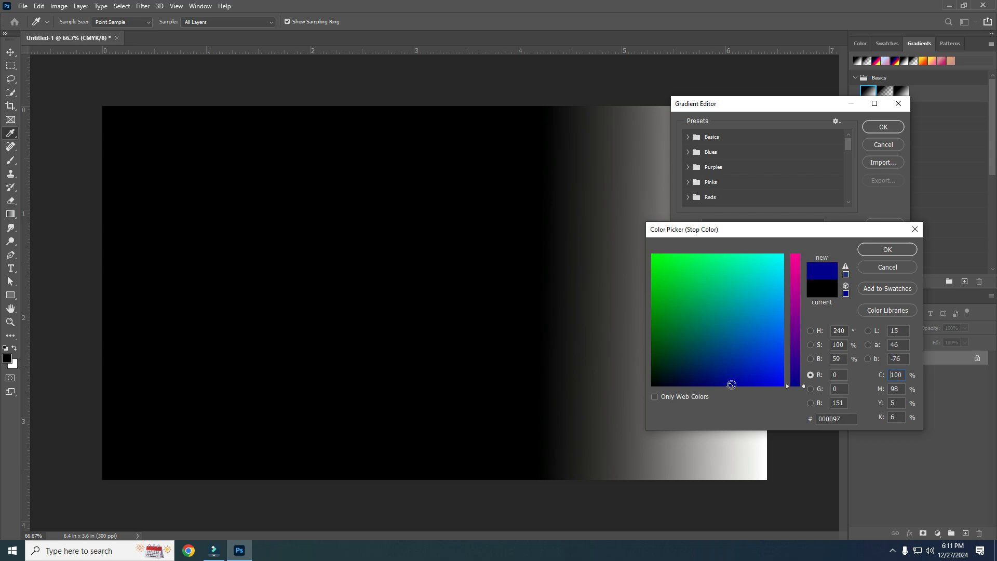
left_click(875, 254)
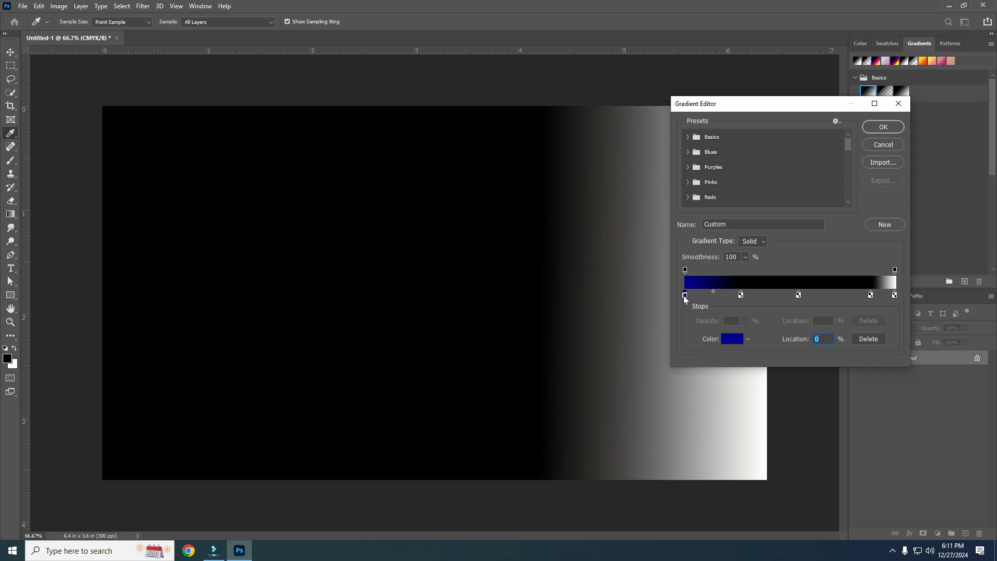
Set the colour of the stop at 27% to red f40000.
left_click(741, 295)
left_click(728, 339)
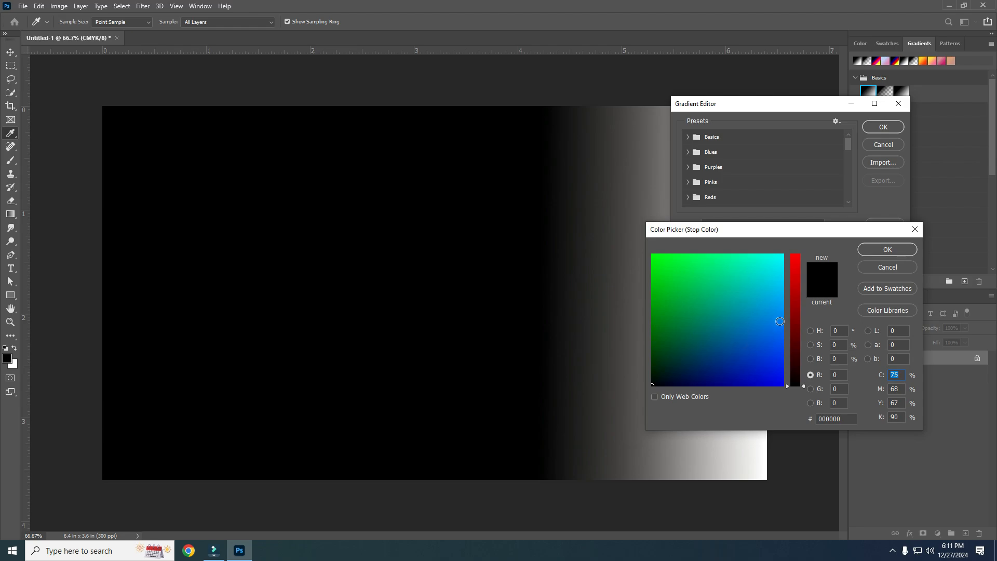
left_click(795, 285)
left_click(797, 254)
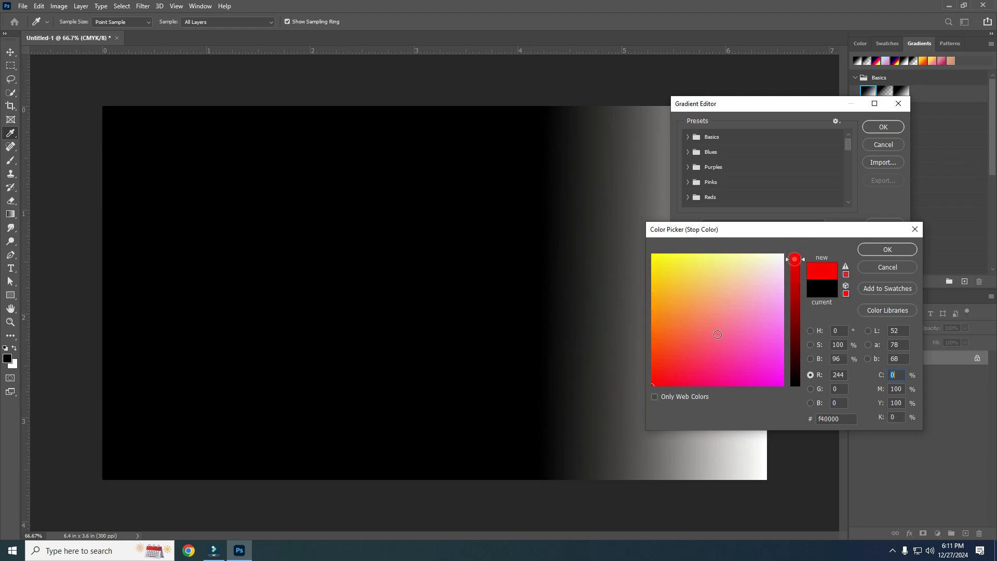
left_click(794, 259)
left_click(877, 249)
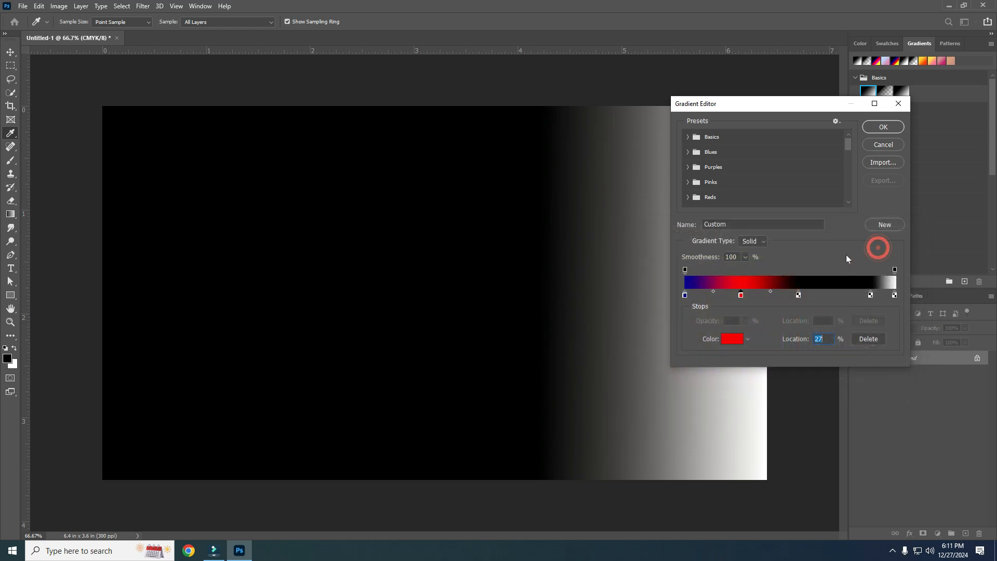
Set the colour of the stop at 54% to purple b504dc.
left_click(798, 295)
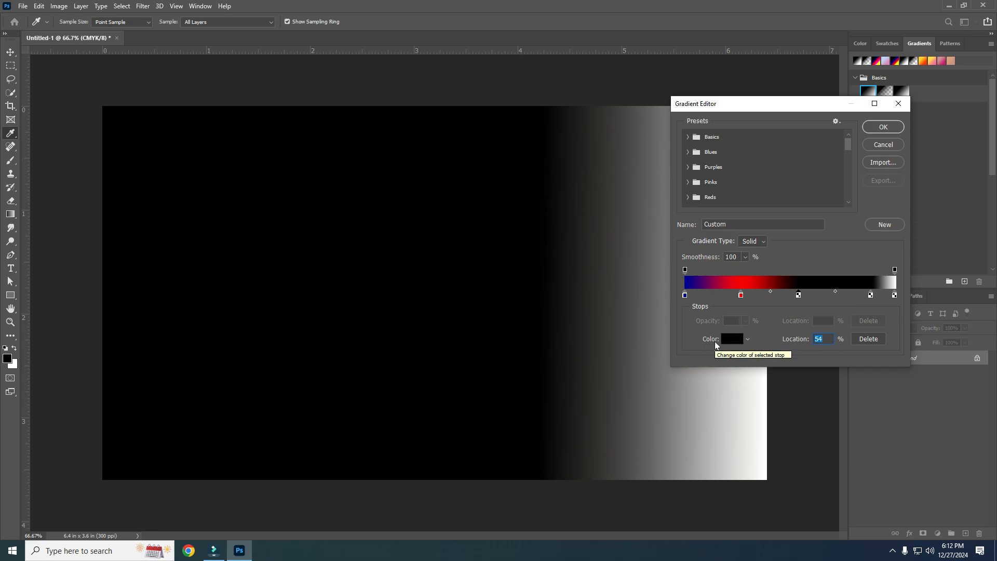
left_click(715, 341)
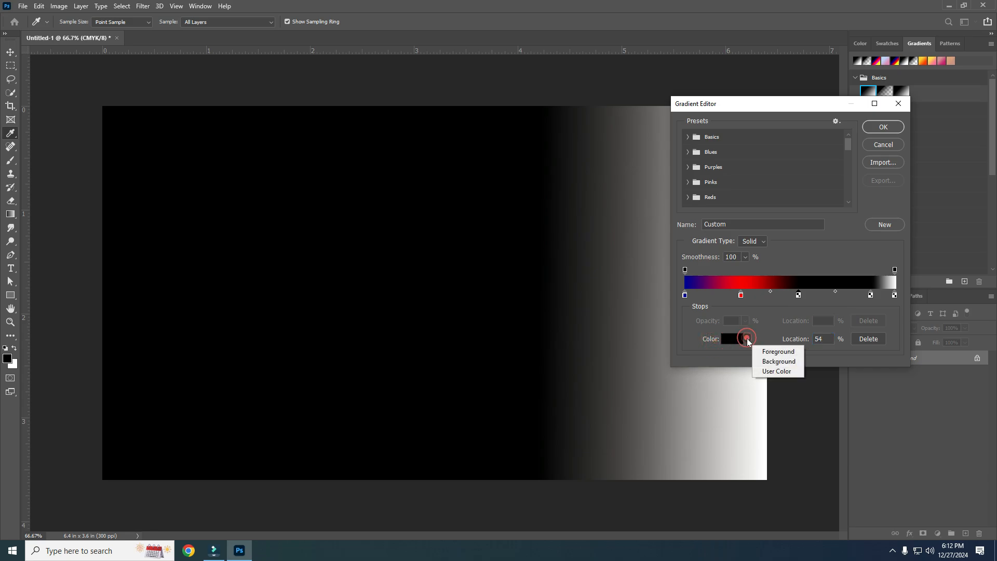
left_click(737, 340)
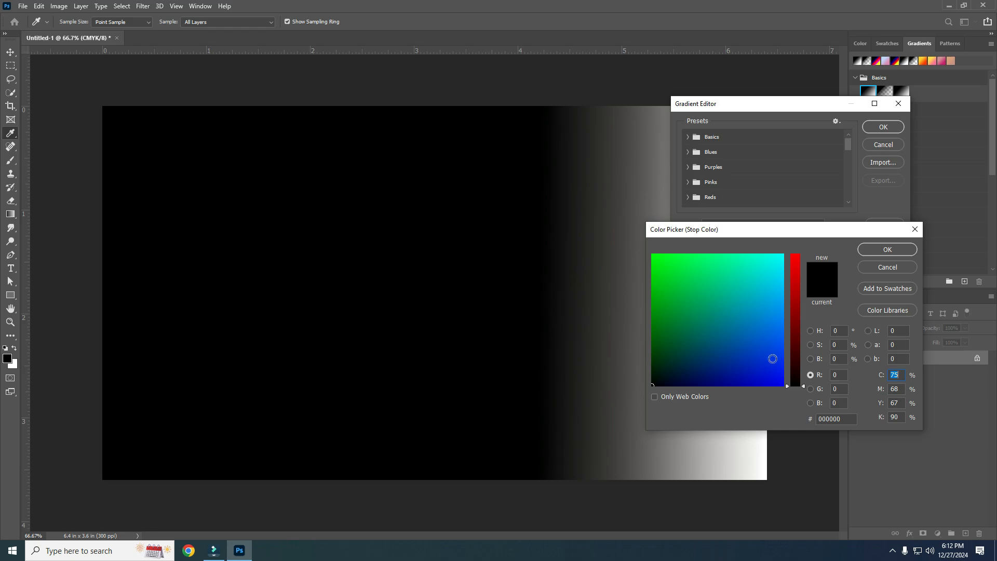
left_click(793, 356)
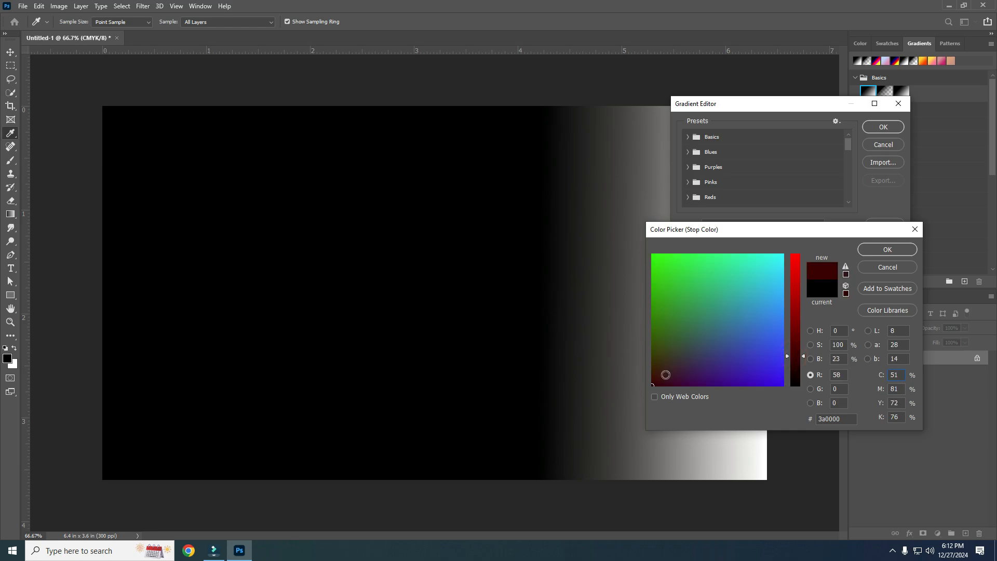
left_click_drag(690, 371, 766, 386)
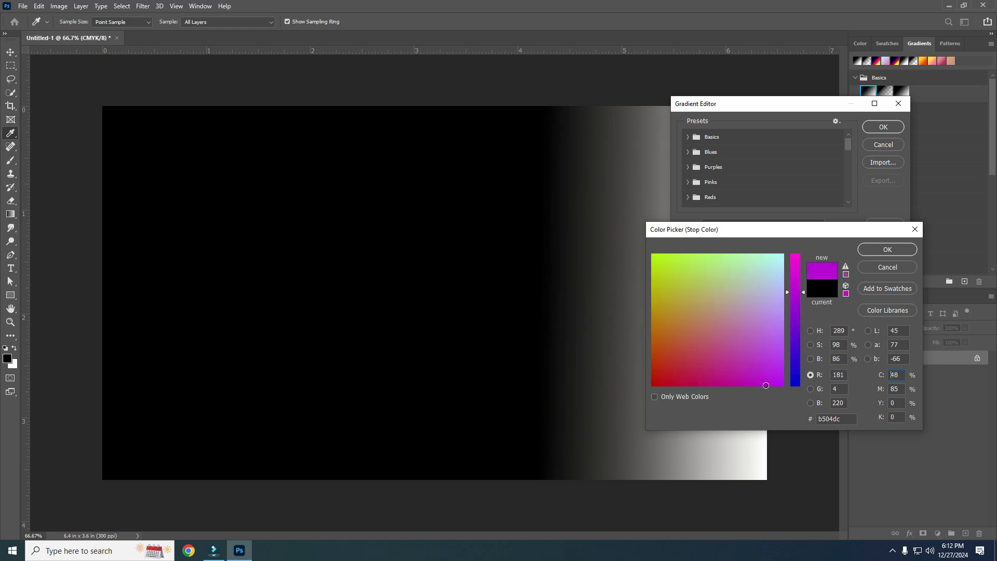
left_click(865, 252)
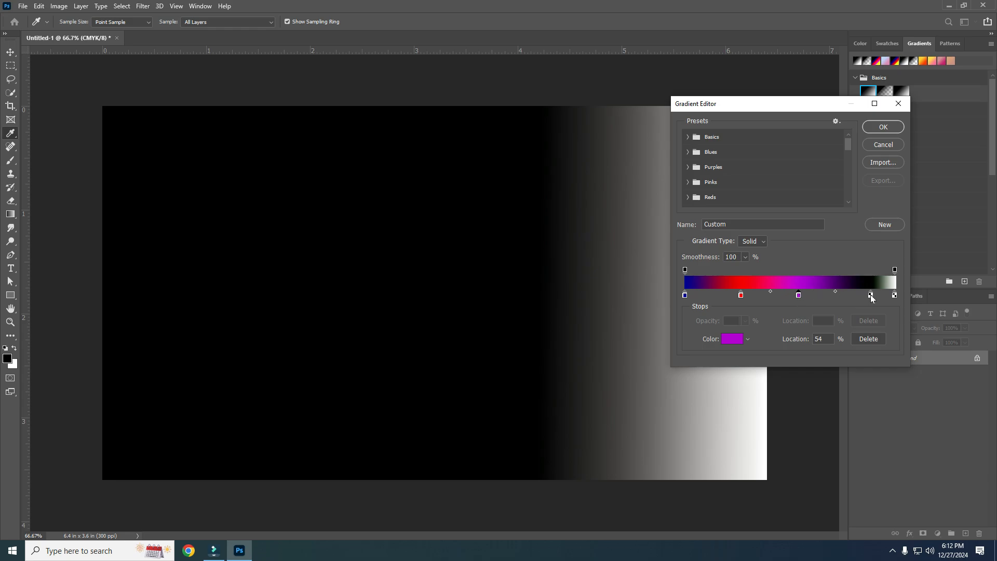
Move the black colour stop from 89% to 78% and set its colour to light cyan 98fcff.
left_click_drag(871, 297, 849, 296)
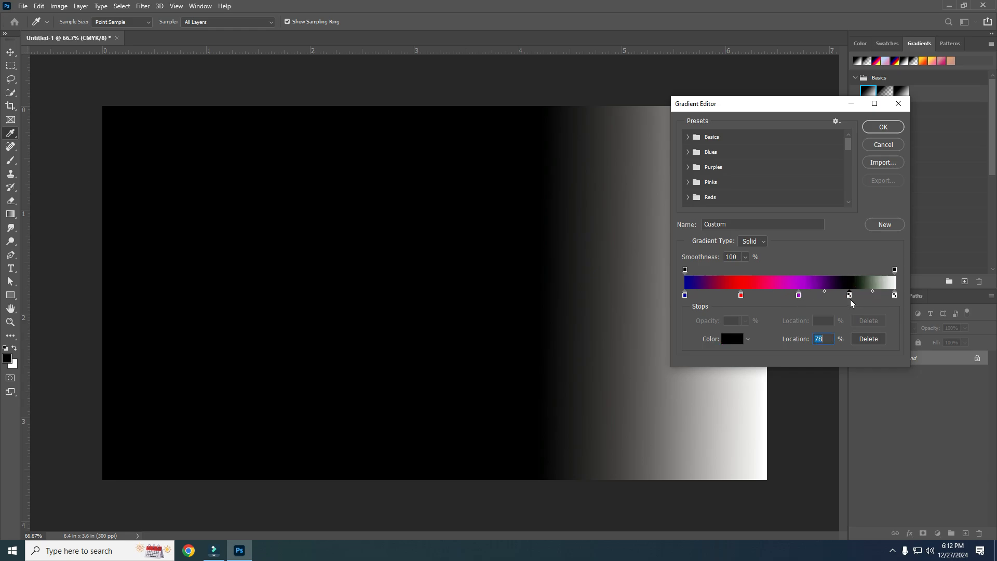
left_click(850, 296)
left_click(737, 343)
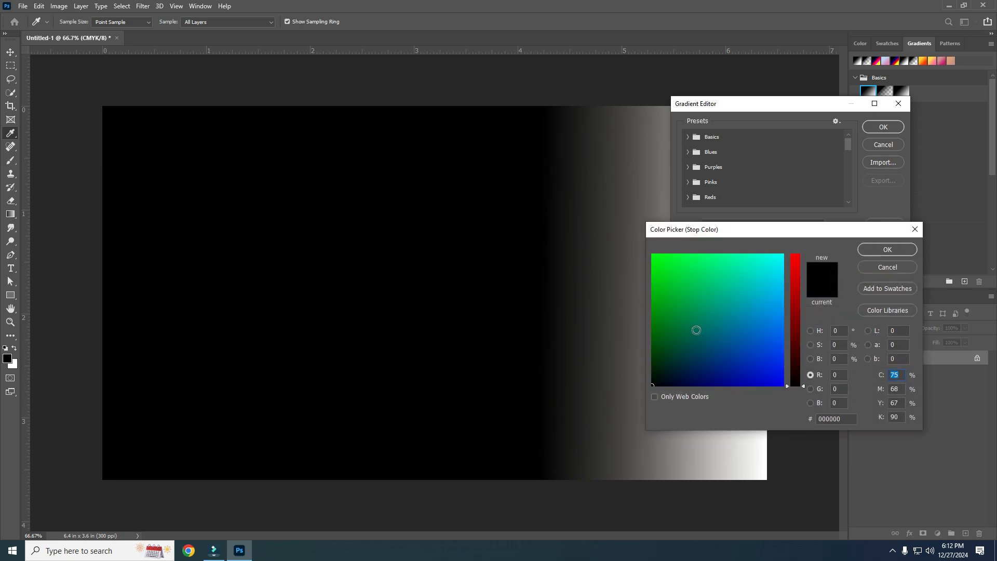
left_click_drag(793, 345, 796, 307)
left_click(782, 256)
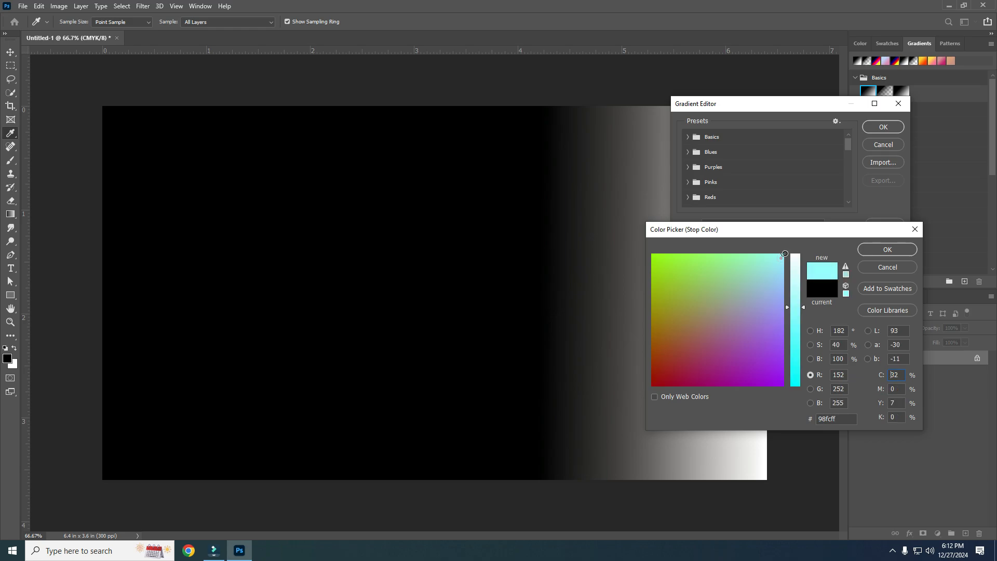
left_click(881, 253)
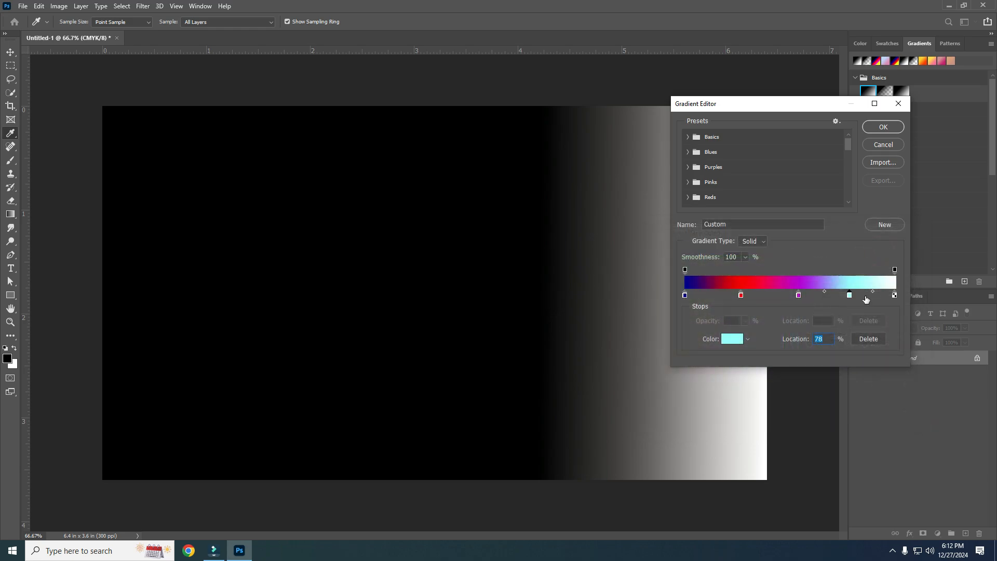
Set the colour of the last stop, at 100%, to bright yellow.
left_click(893, 295)
left_click(734, 341)
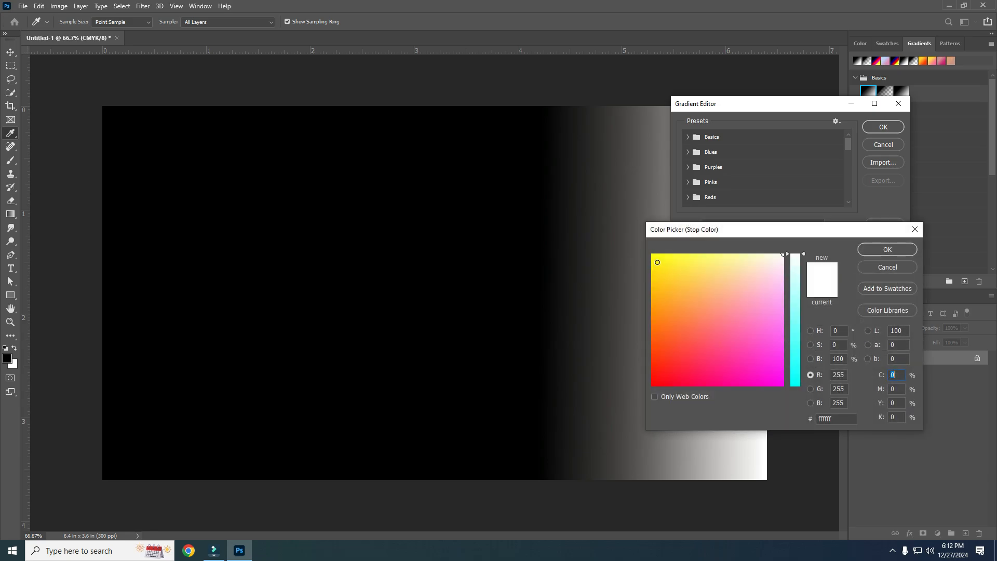
left_click_drag(658, 263, 634, 258)
left_click(866, 251)
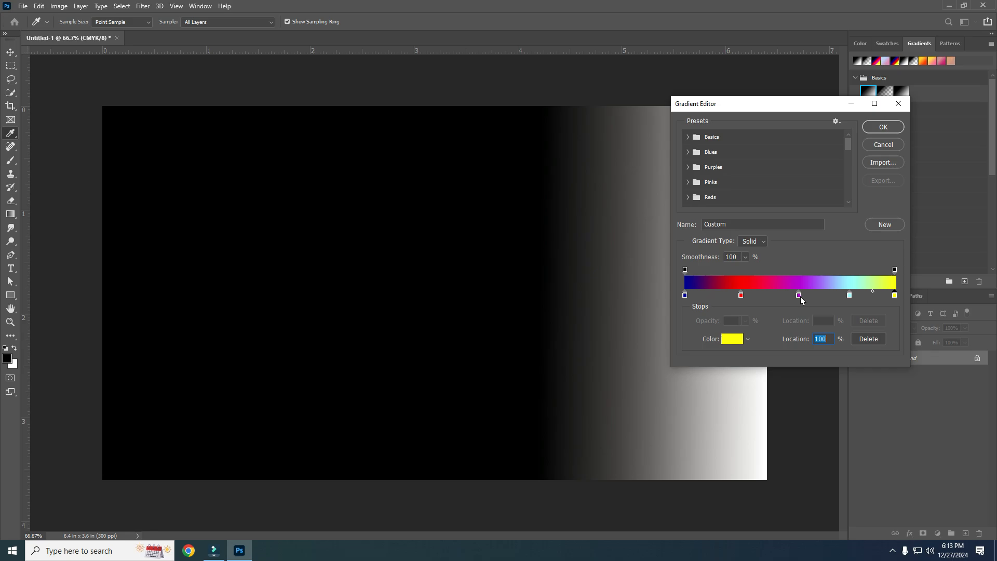
Move the purple stop to 56%, shift the cyan stop slightly towards it, and draw the finished gradient from the canvas's left edge to its right edge.
left_click_drag(799, 296, 802, 299)
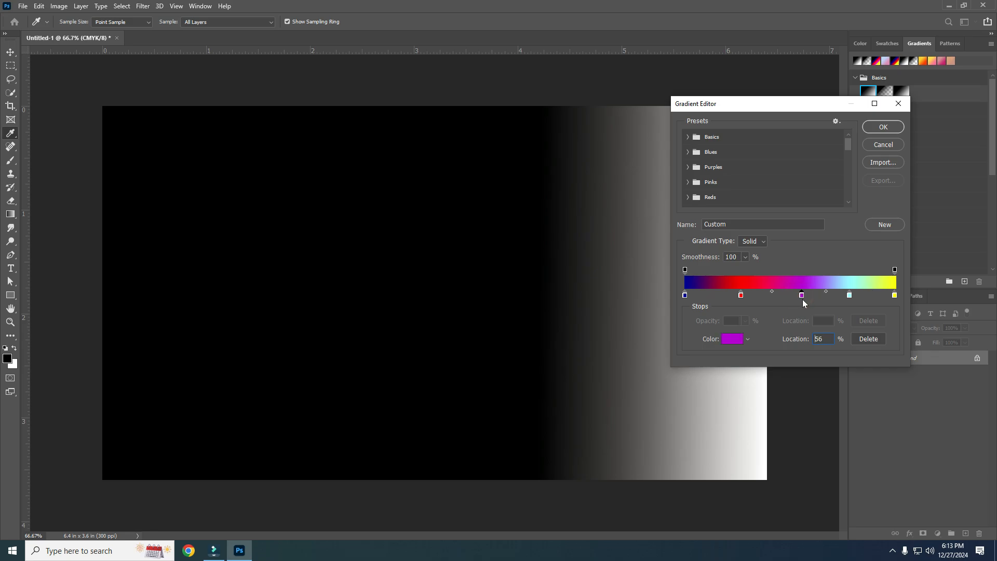
left_click(849, 295)
left_click_drag(894, 295, 895, 298)
left_click(882, 129)
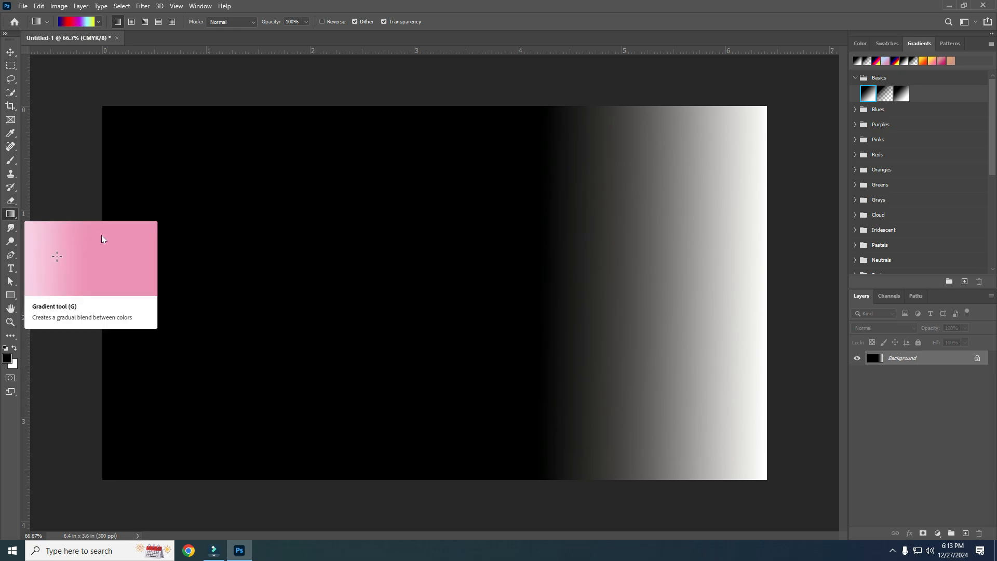
left_click_drag(101, 198, 763, 203)
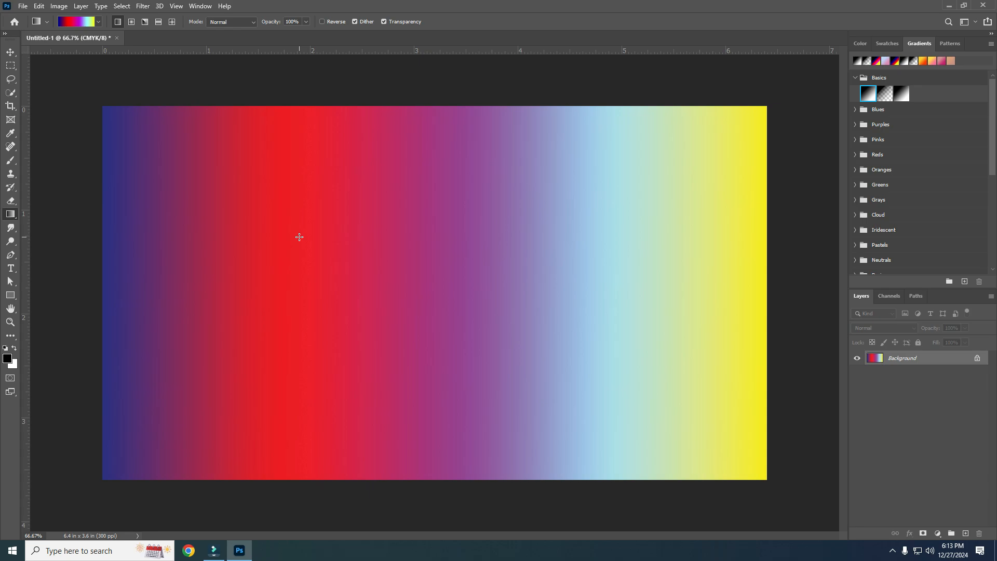
Save the multicolour gradient as a new preset named Custom in the Gradient Editor.
left_click(80, 23)
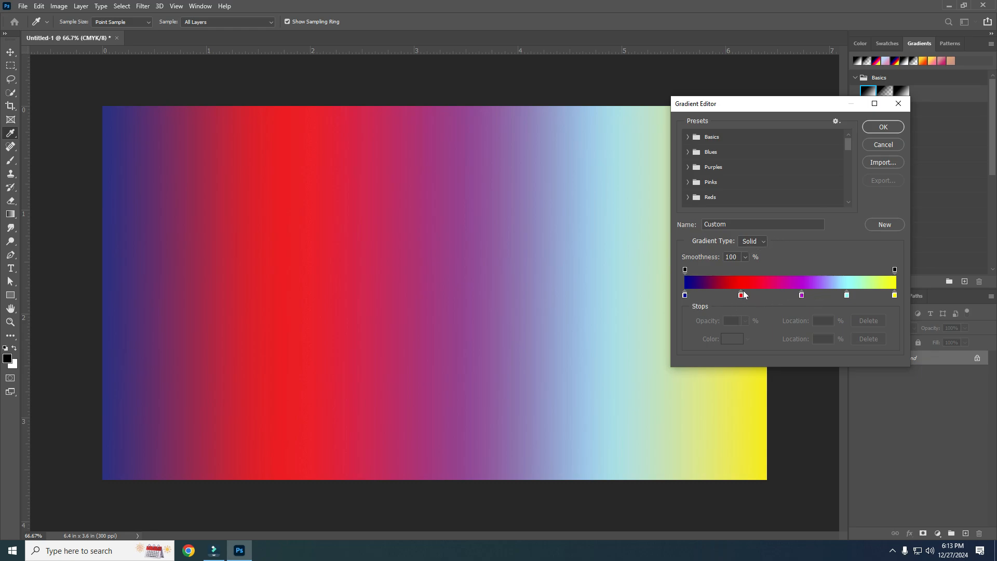
left_click(884, 225)
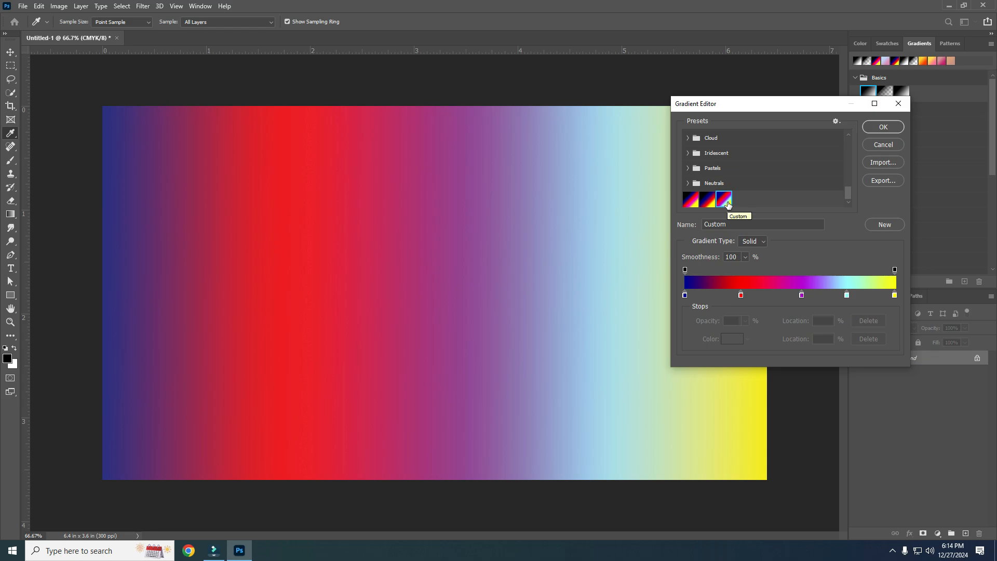
left_click(883, 126)
Choose the black-to-white preset, third in the Basics group, and draw it across the canvas from left to right.
left_click(98, 21)
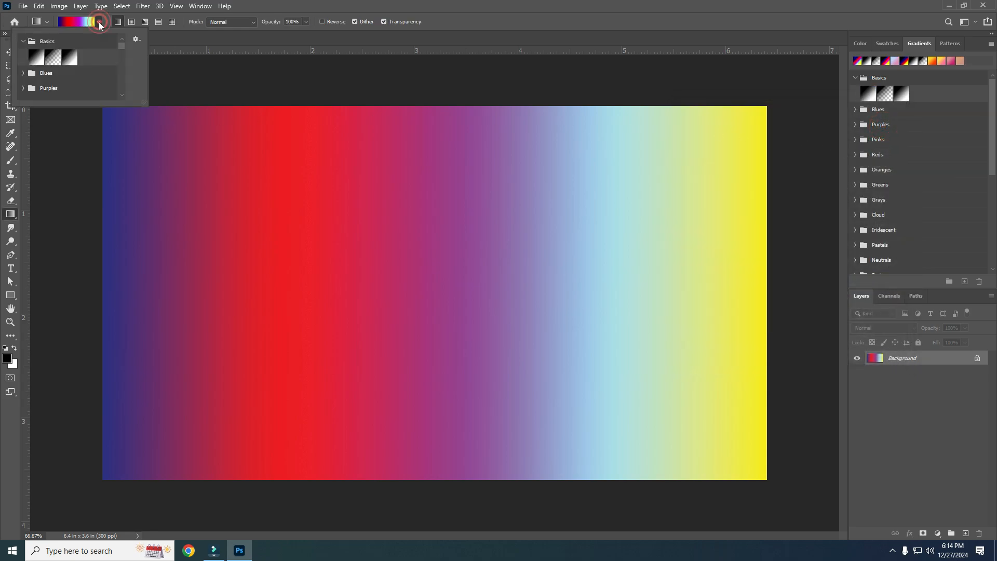
left_click(69, 61)
left_click_drag(101, 203, 762, 211)
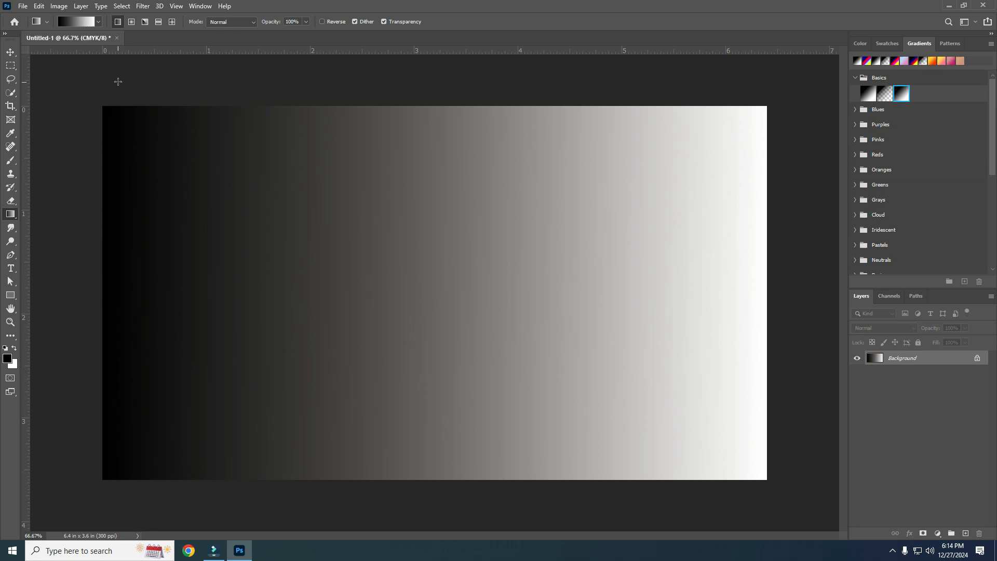
Choose the saved multicolour Custom preset and draw it across the canvas from left to right.
left_click(98, 21)
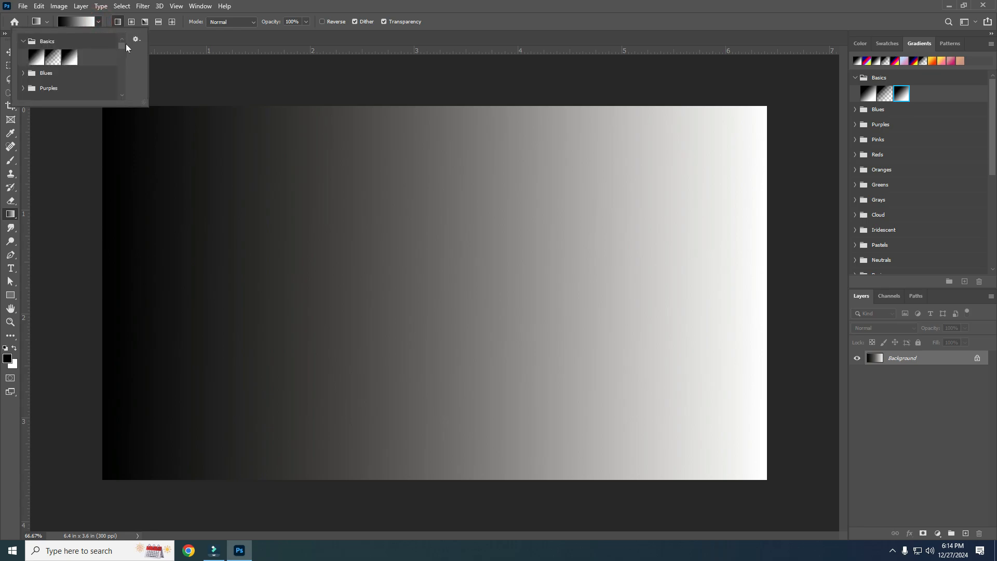
left_click_drag(122, 46, 120, 88)
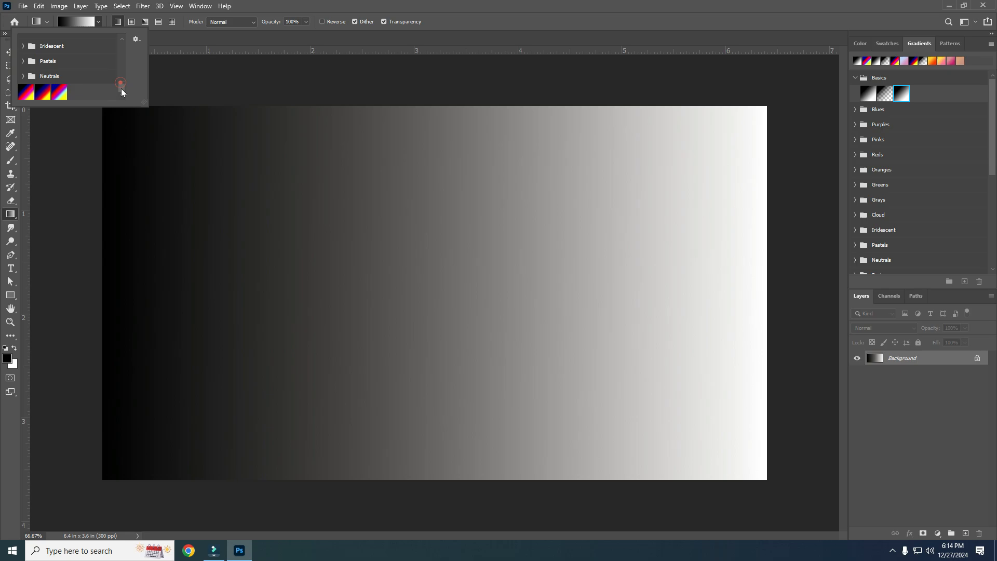
left_click(57, 95)
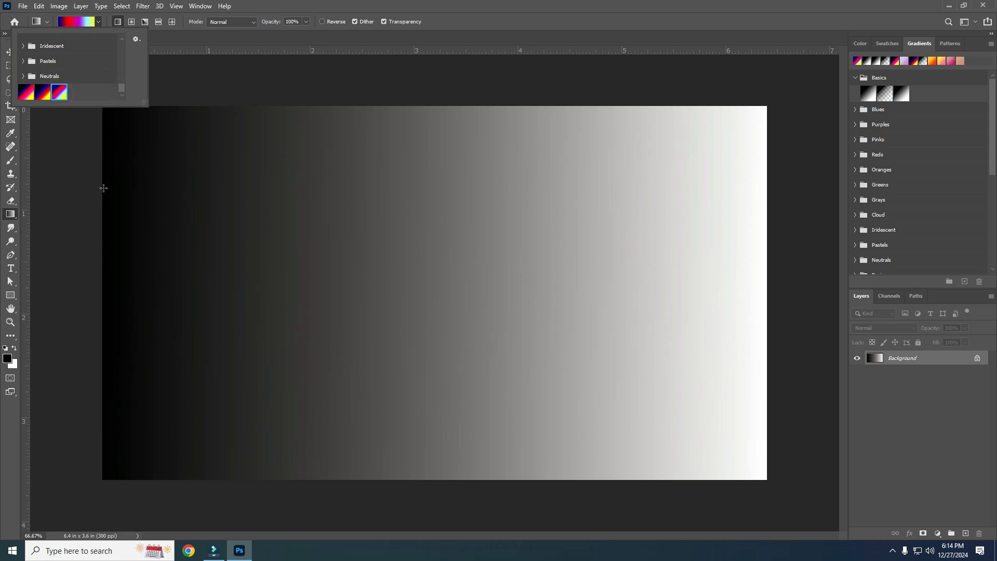
left_click_drag(103, 188, 760, 190)
Recolour the custom gradient's first stop green and its 56% stop orange-brown in the Gradient Editor.
left_click(78, 22)
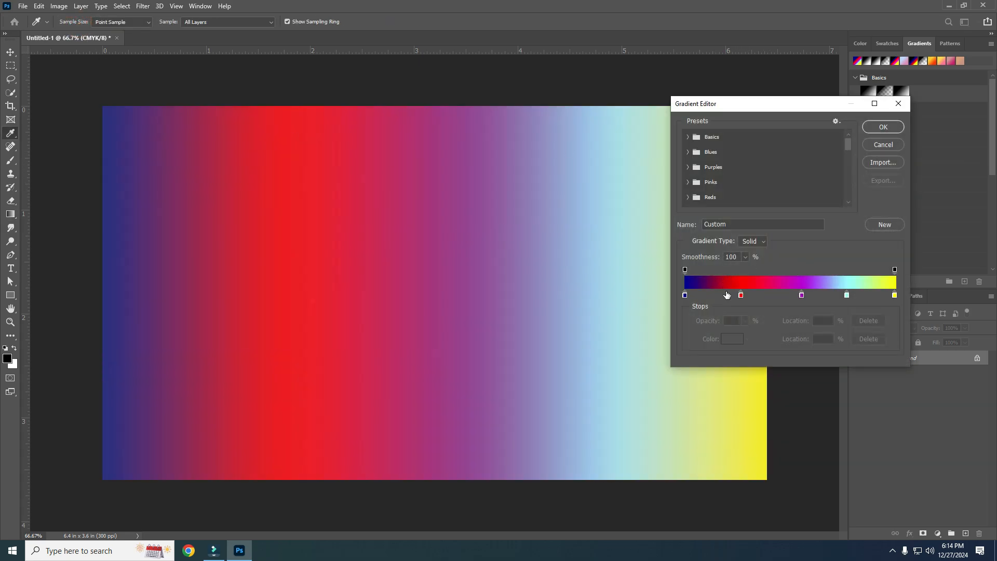
left_click(685, 295)
left_click(729, 338)
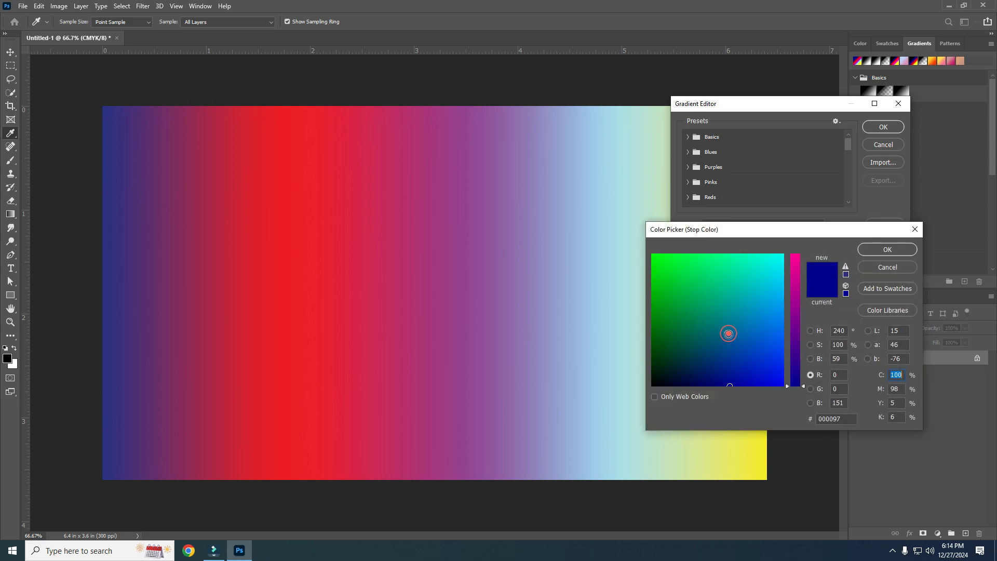
left_click(653, 255)
left_click(865, 250)
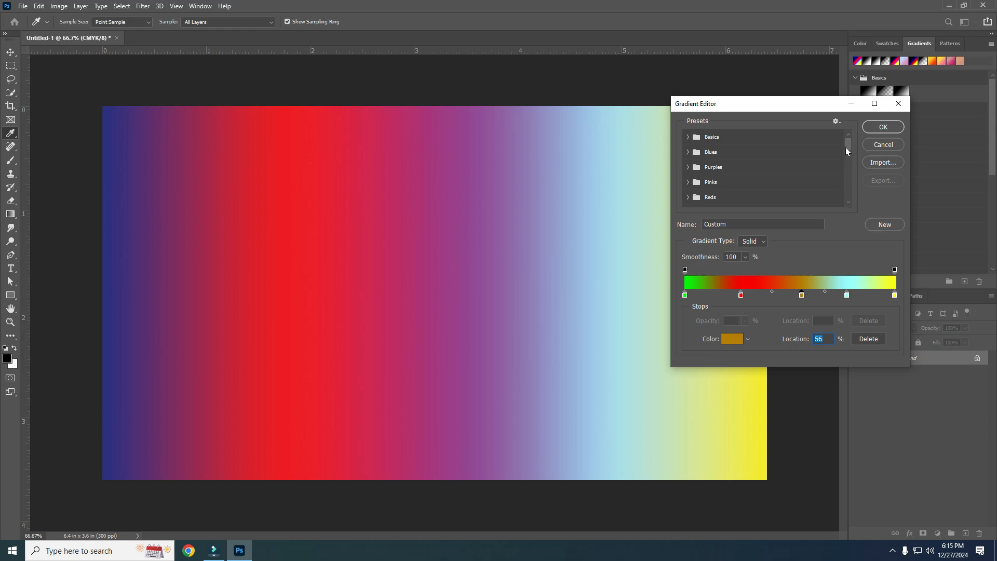
Change the gradient type to Noise and draw the noise gradient from the canvas's left edge to its right edge.
left_click_drag(845, 147, 839, 195)
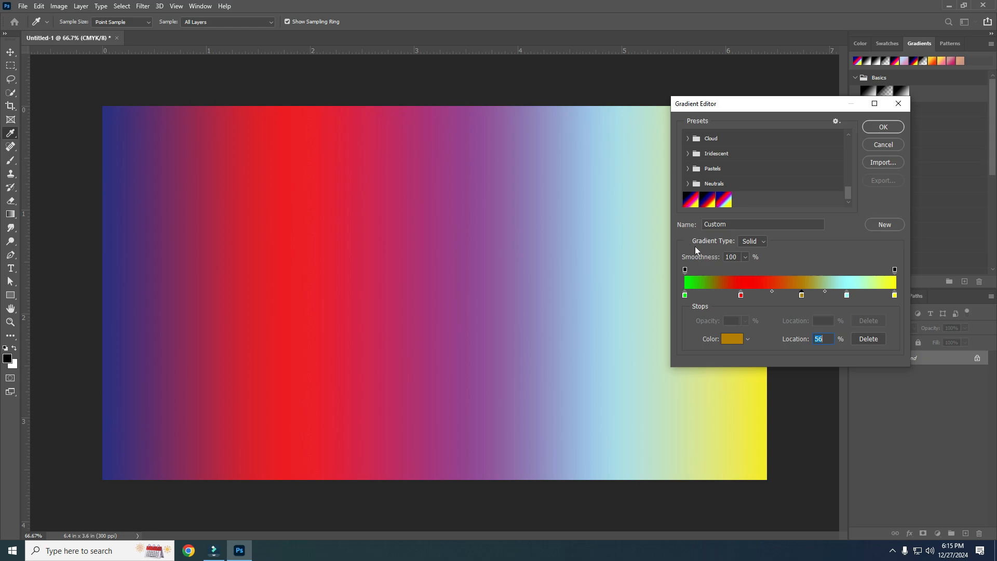
left_click(764, 242)
left_click(749, 260)
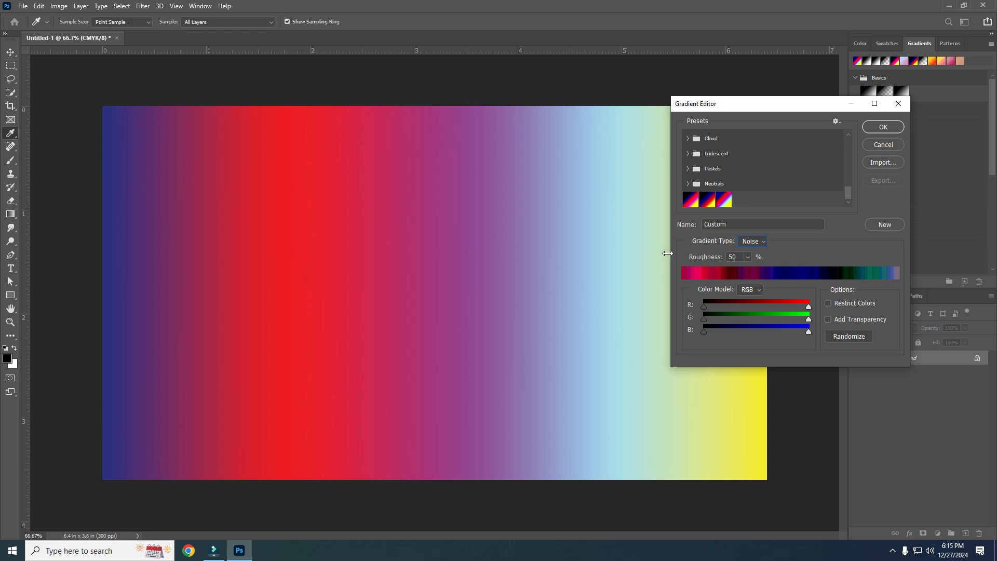
left_click(875, 135)
left_click_drag(102, 277, 773, 271)
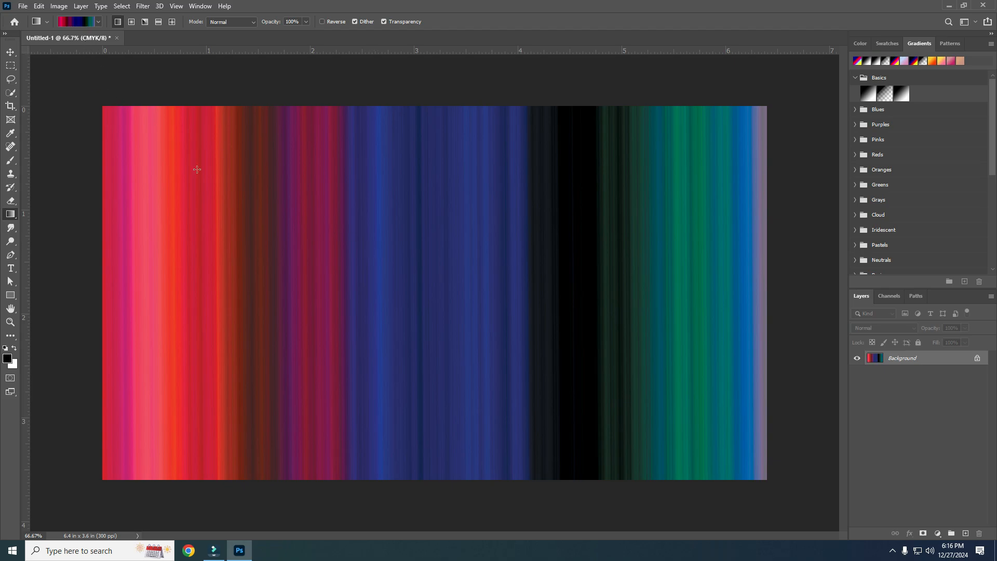
Reopen the noise gradient in the Gradient Editor and randomize its colours several times.
left_click(73, 23)
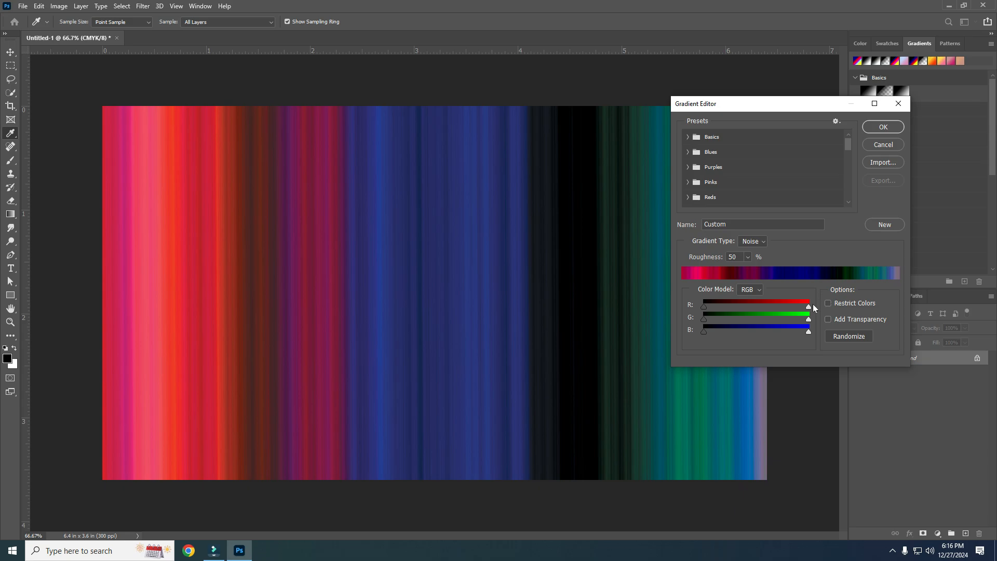
left_click(839, 336)
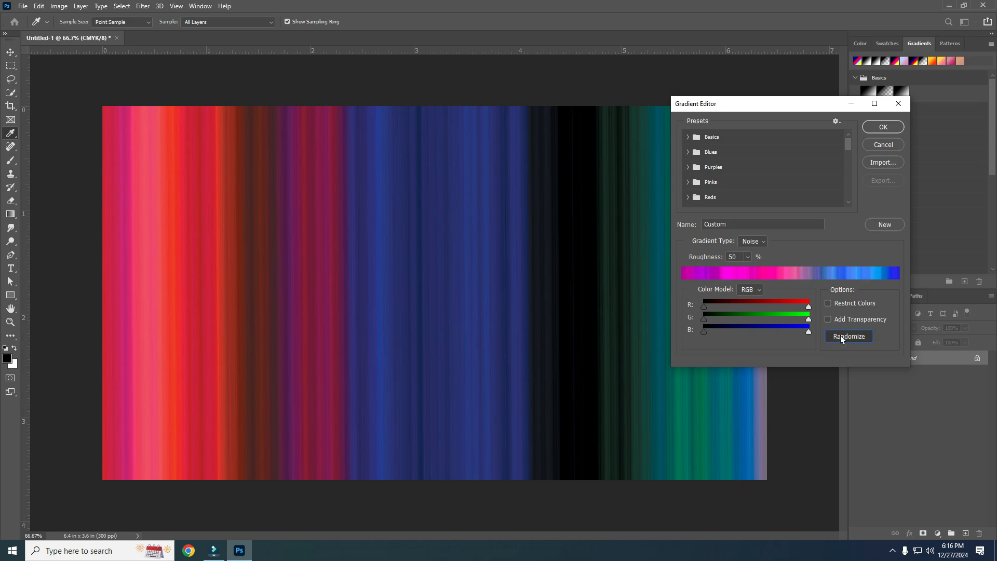
left_click(839, 336)
left_click(840, 336)
left_click(839, 336)
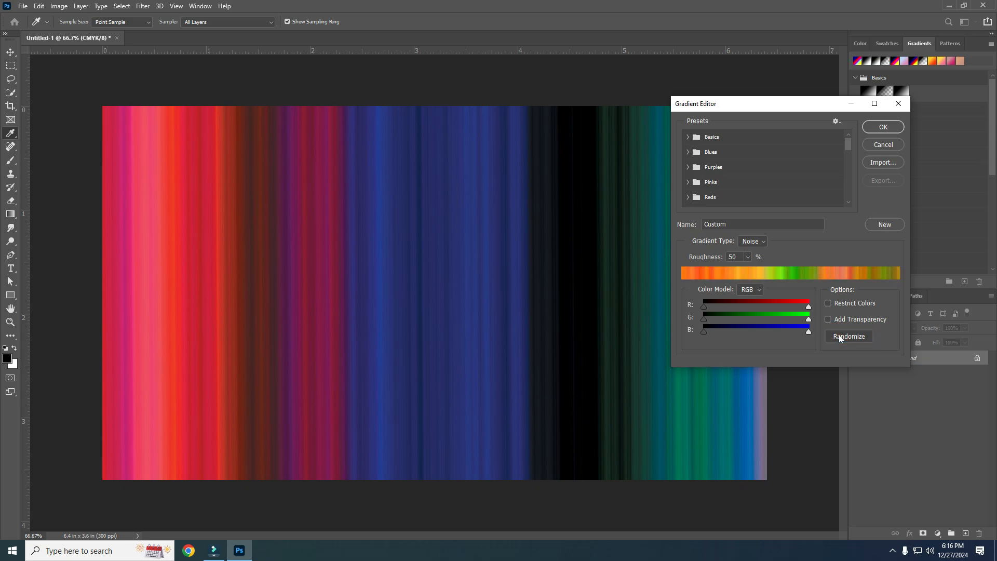
left_click(839, 336)
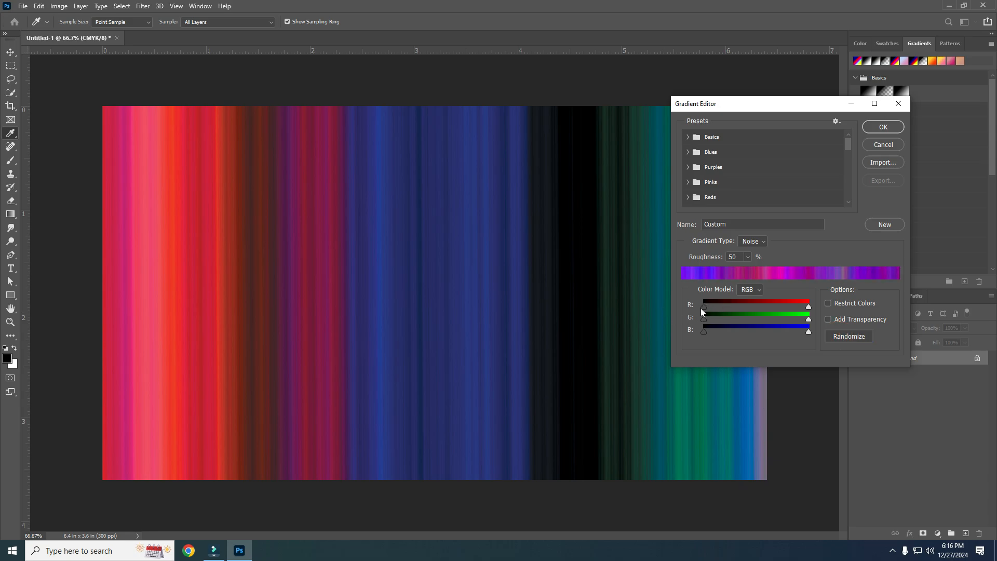
Try the noise gradient's blue range slider and Add Transparency option, and turn on Restrict Colors.
left_click_drag(704, 332, 732, 332)
left_click(828, 319)
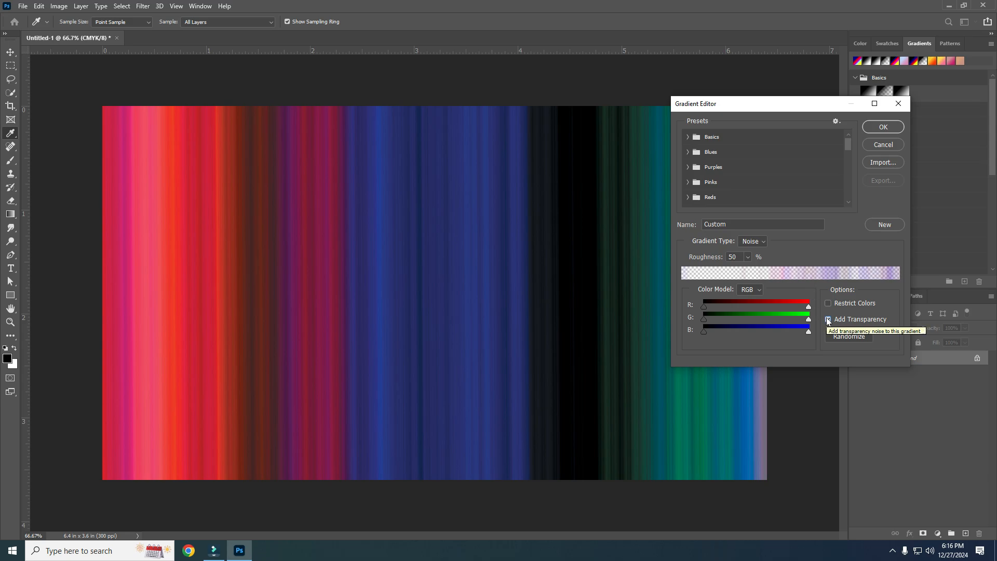
left_click(828, 320)
left_click(827, 304)
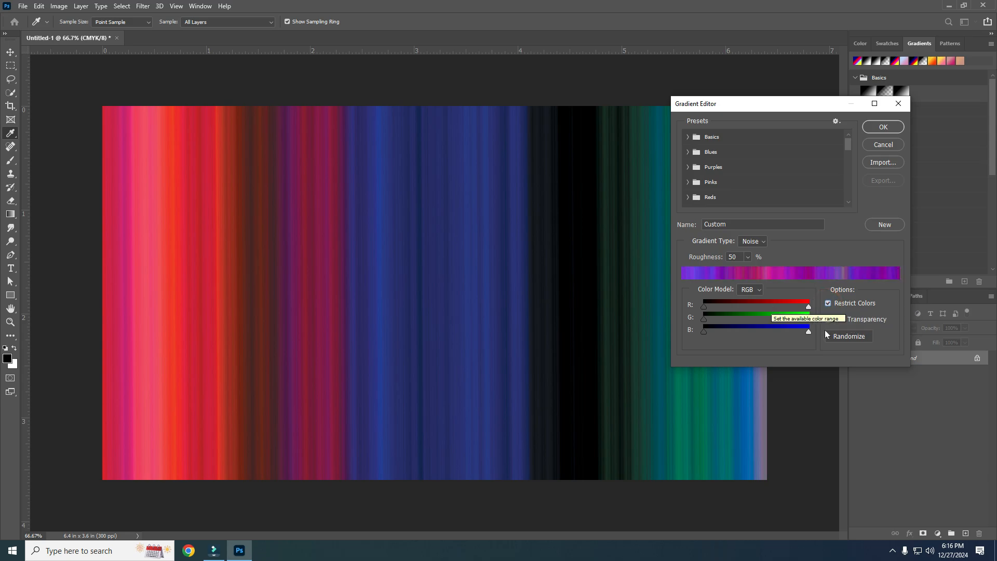
Randomize the noise gradient repeatedly with Restrict Colors on, and close the Gradient Editor without applying the changes.
left_click(843, 339)
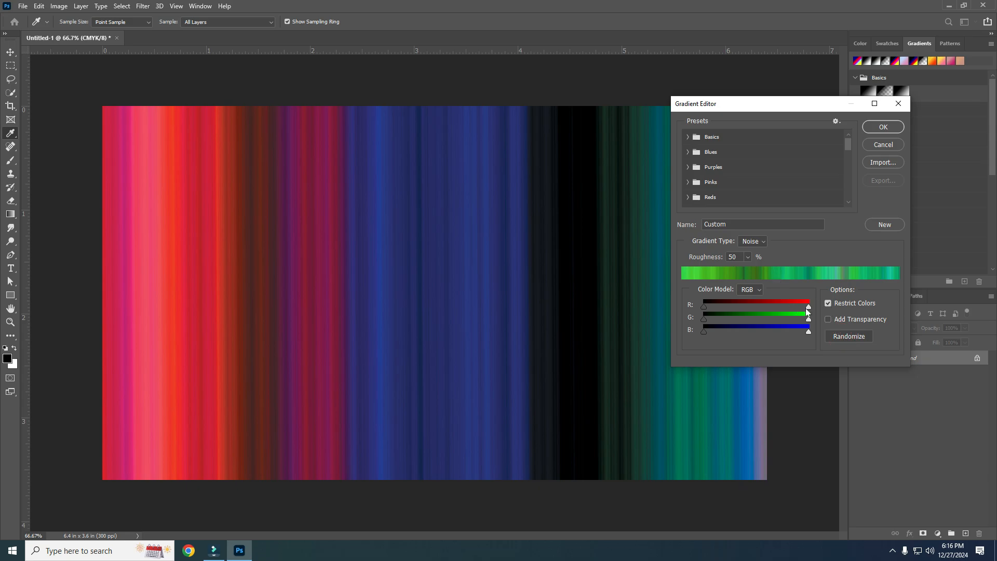
left_click(847, 337)
left_click(845, 338)
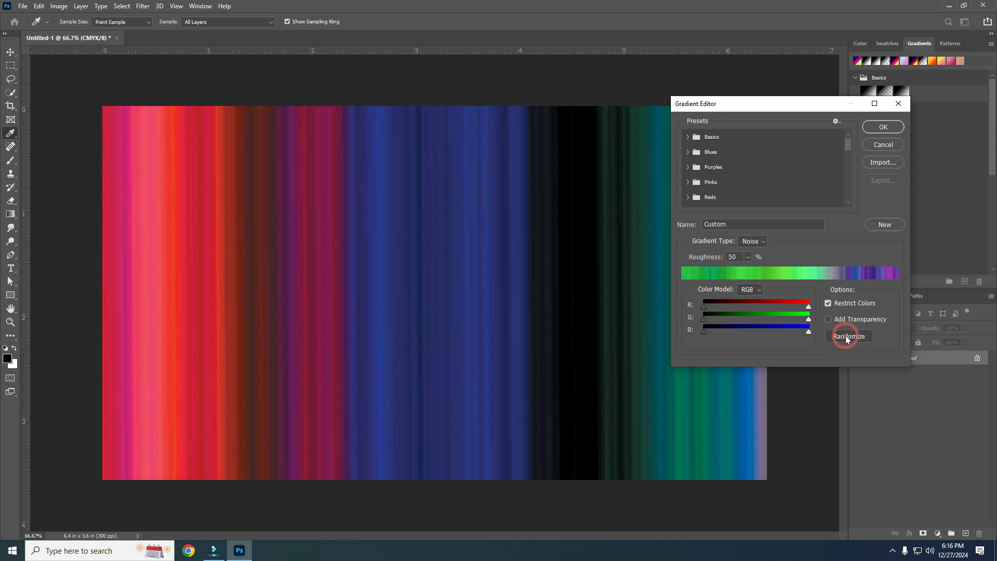
left_click(840, 338)
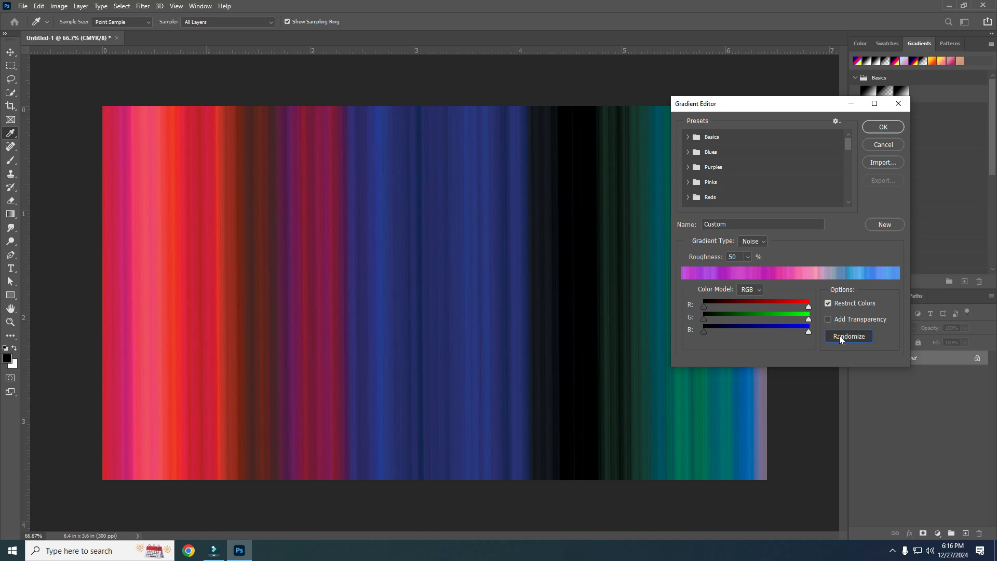
left_click(840, 337)
key("Escape")
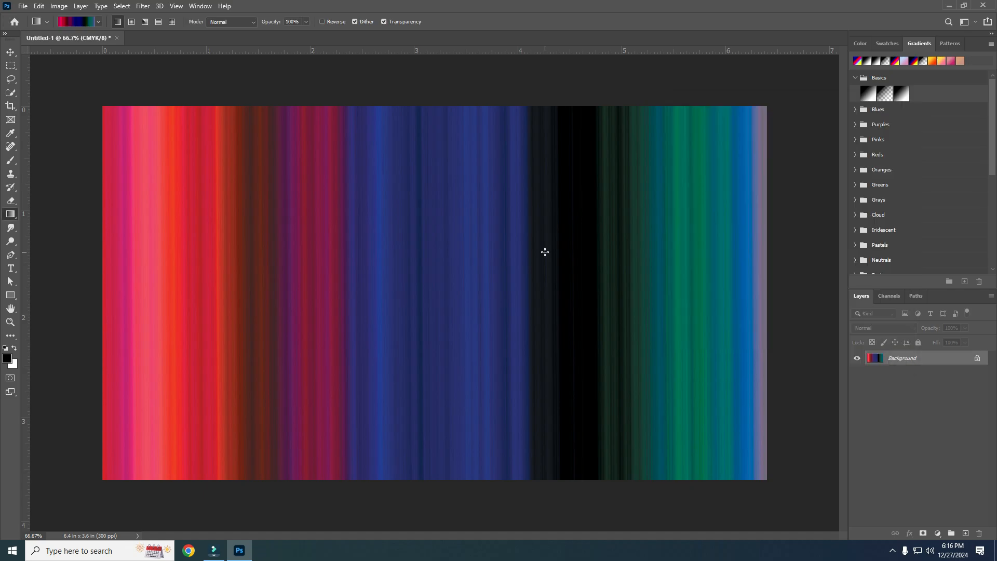